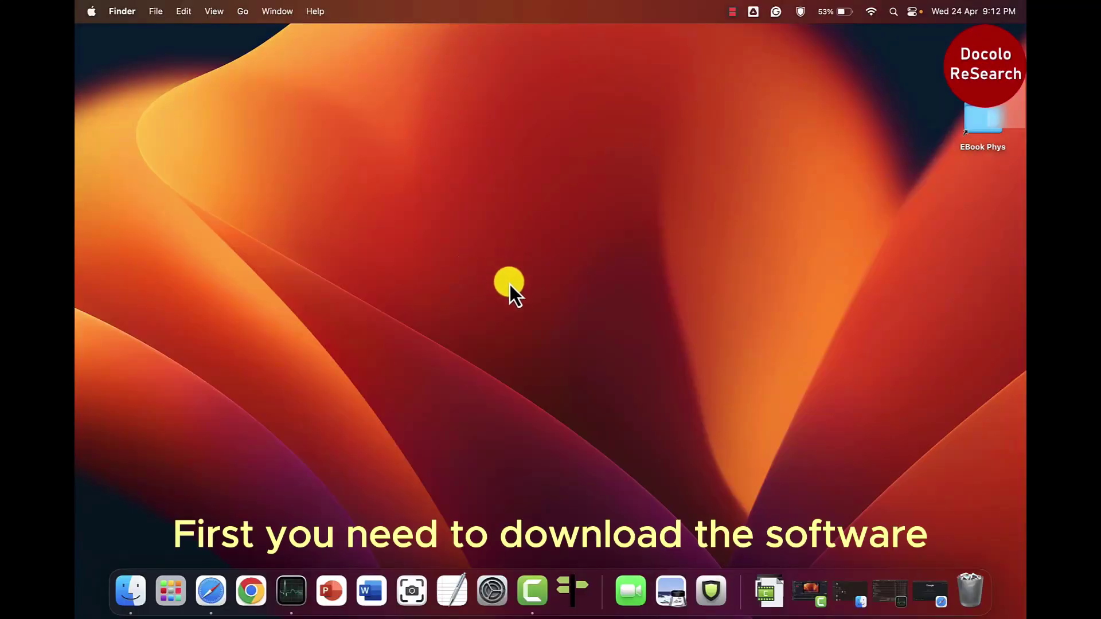
Search Google in Safari for 'lulu macos'
{"action": "left_click", "coordinate": [219, 589]}
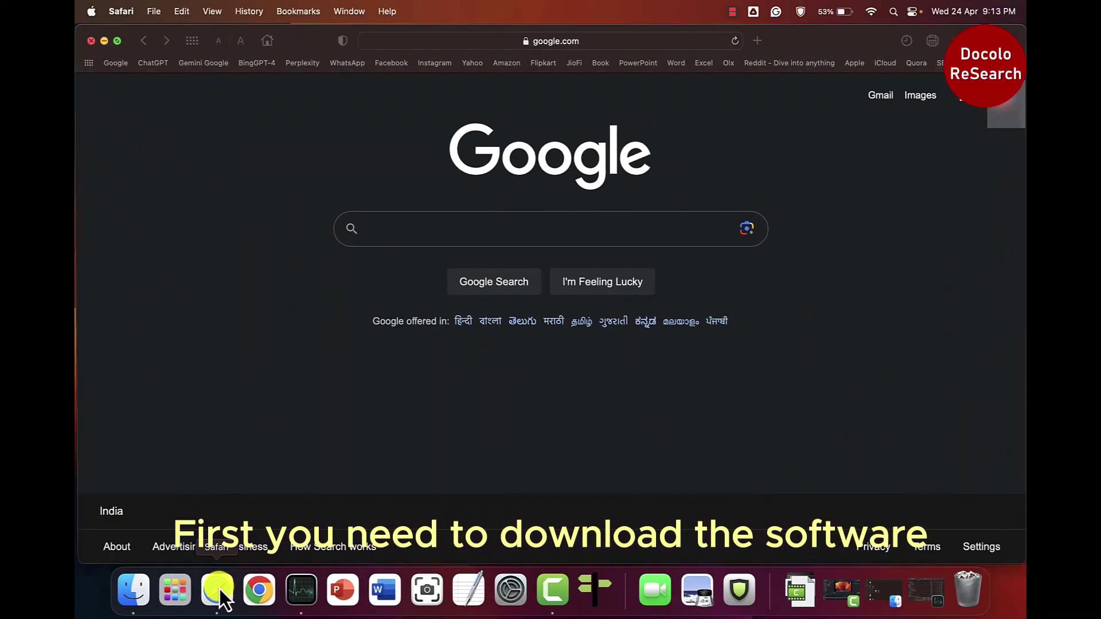
{"action": "left_click", "coordinate": [404, 231]}
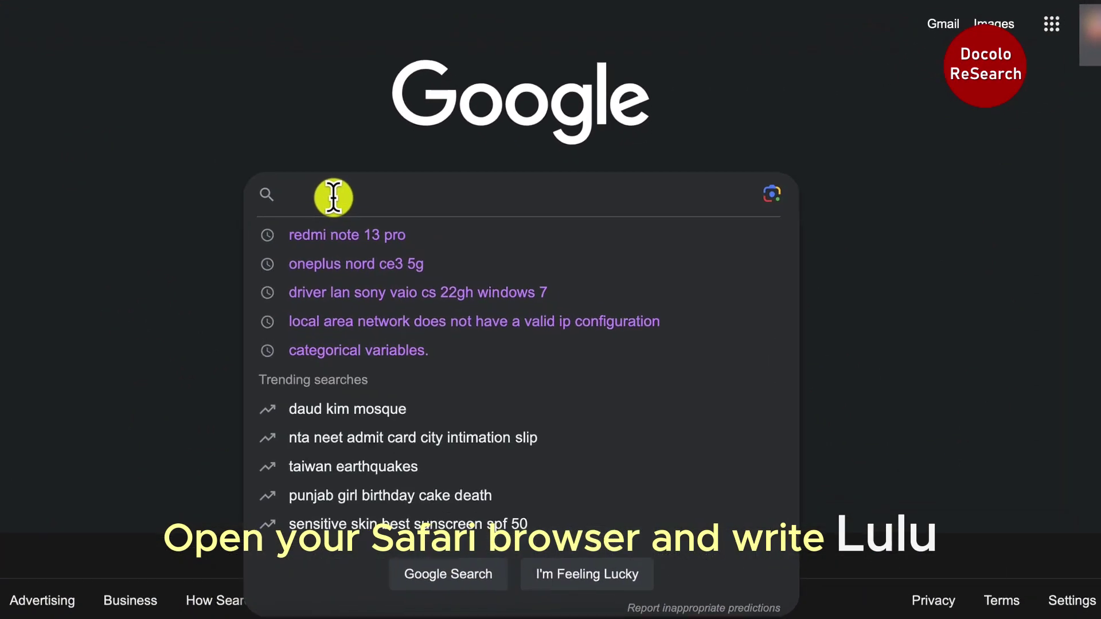
{"action": "type", "text": "lul"}
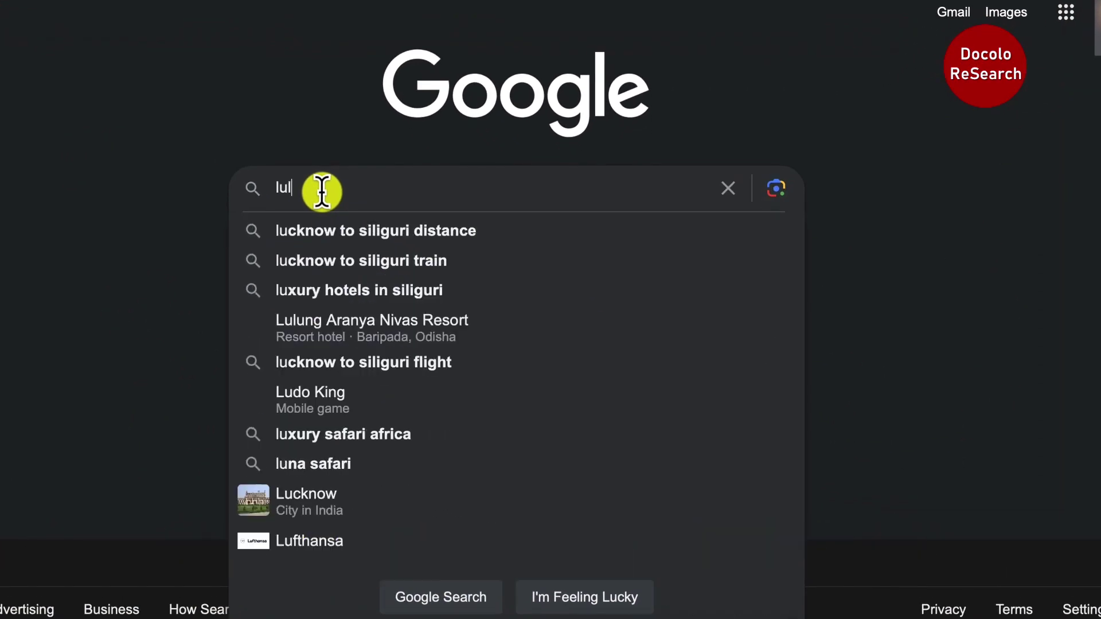
{"action": "type", "text": "u mall"}
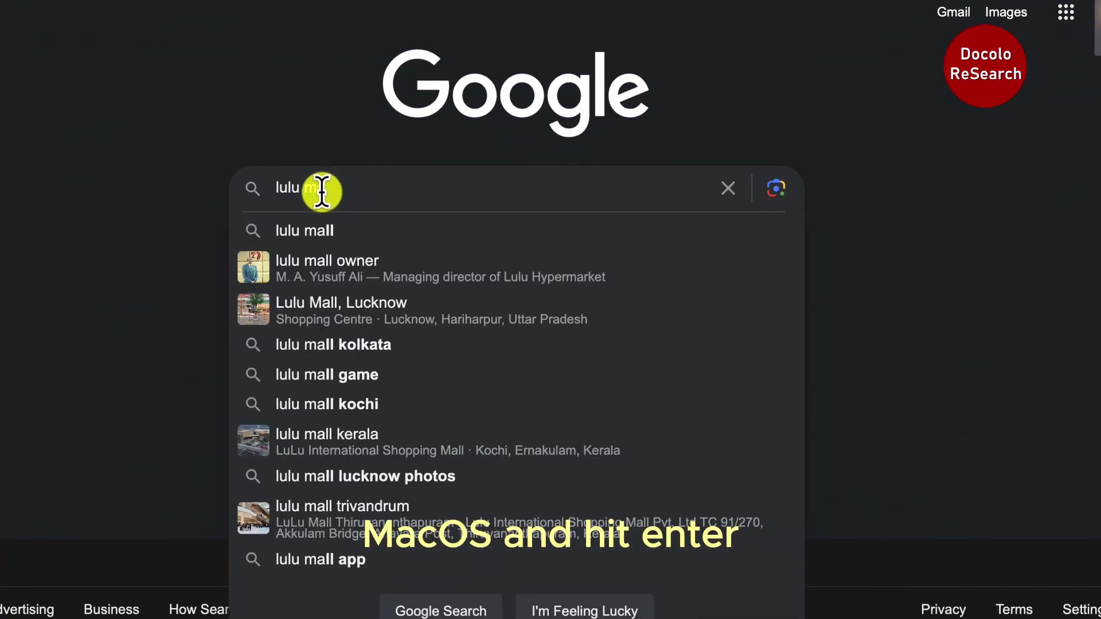
{"action": "type", "text": "acos"}
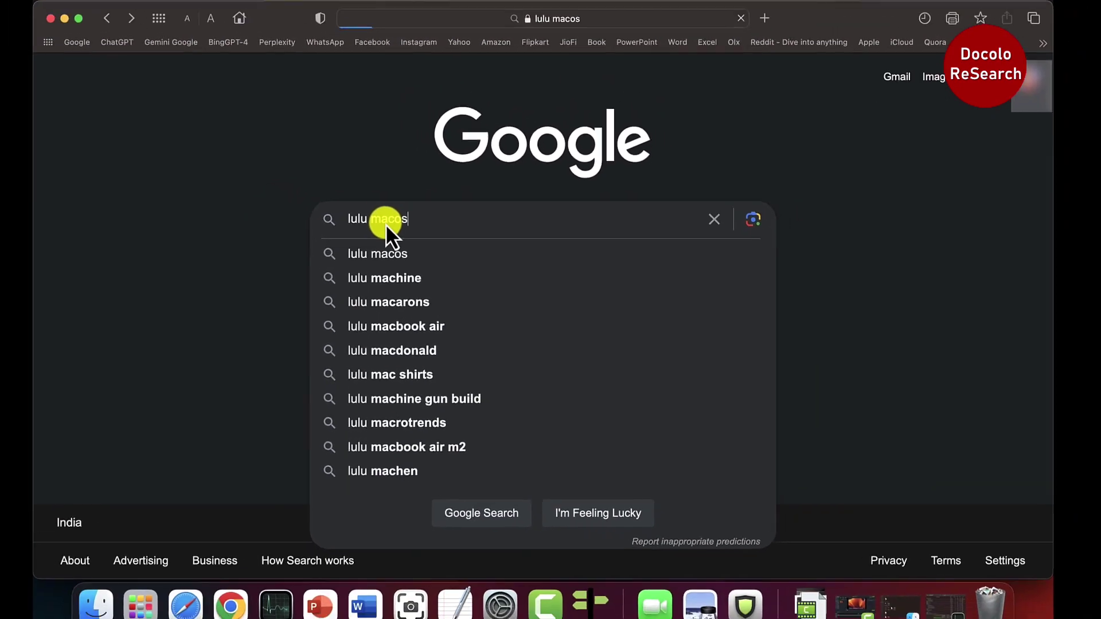
{"action": "key", "text": "Return"}
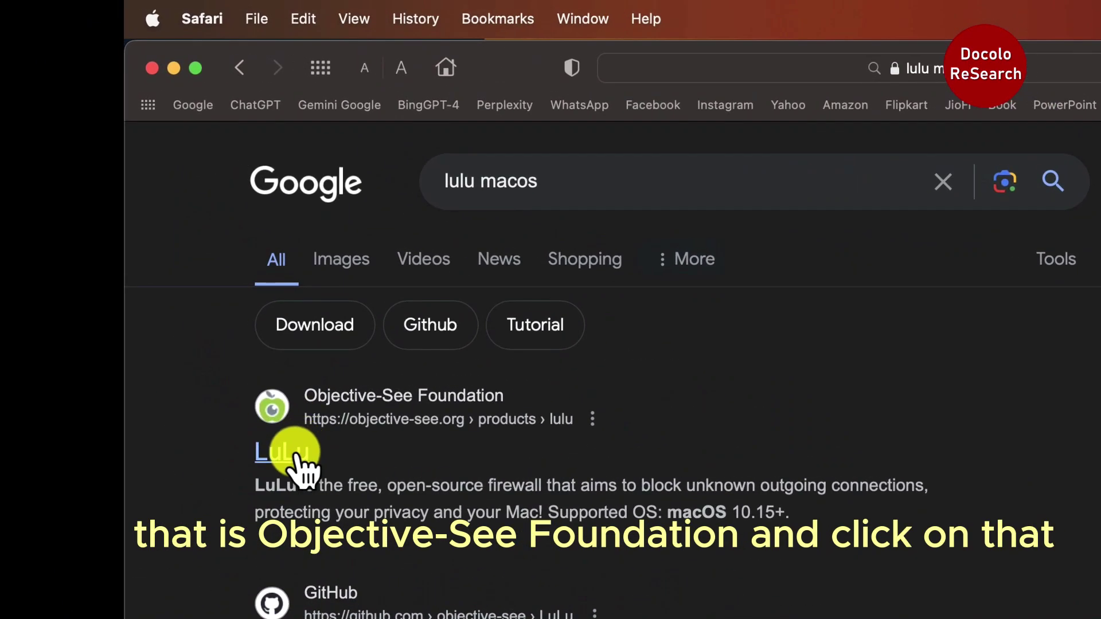
Download the LuLu 2.6.2 disk image from Objective-See, allowing objective-see.org downloads and declining the support request
{"action": "left_click", "coordinate": [298, 453]}
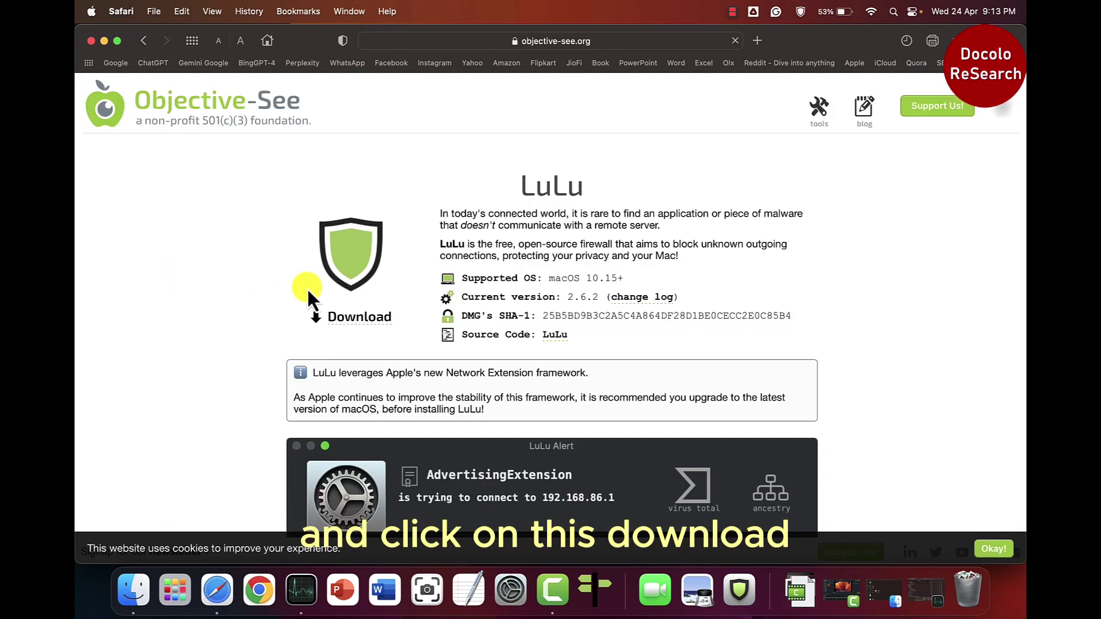
{"action": "left_click", "coordinate": [344, 317]}
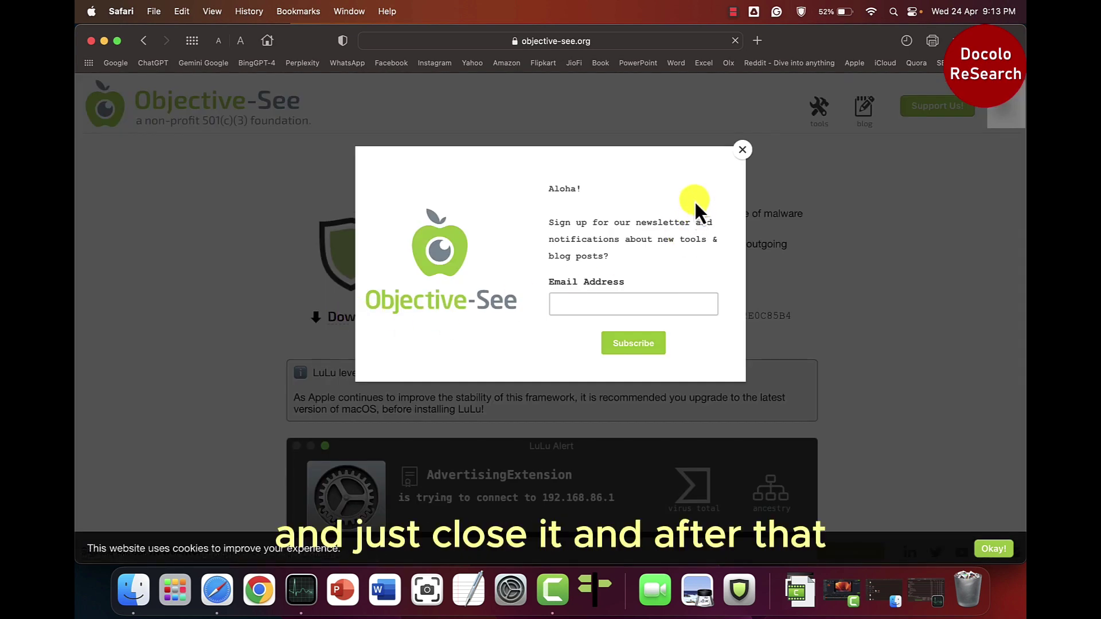
{"action": "left_click", "coordinate": [745, 151]}
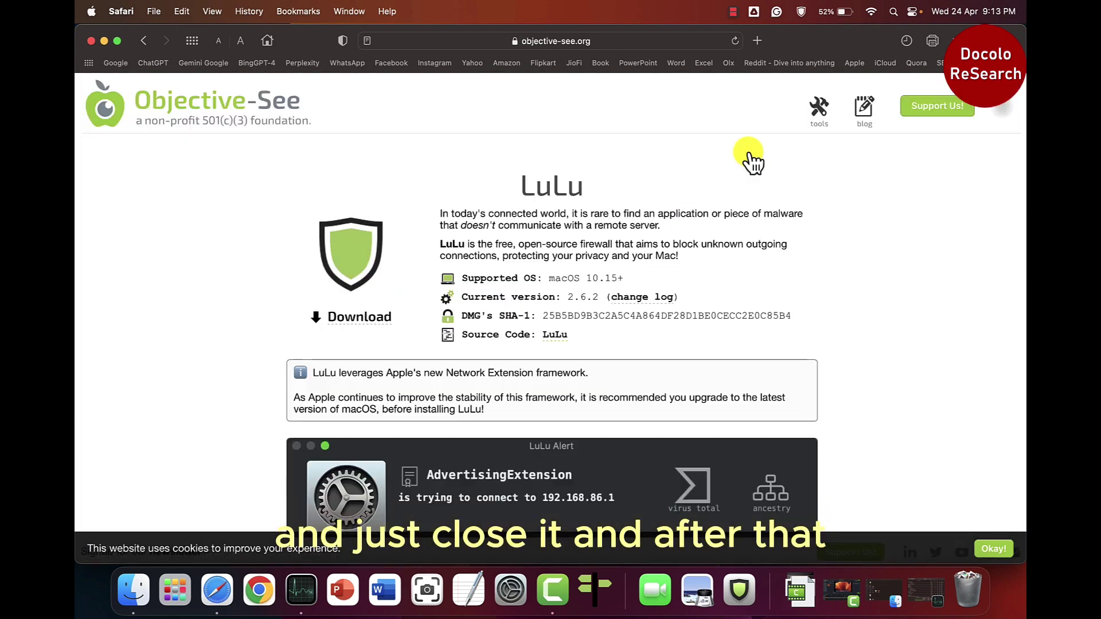
{"action": "left_click", "coordinate": [354, 317]}
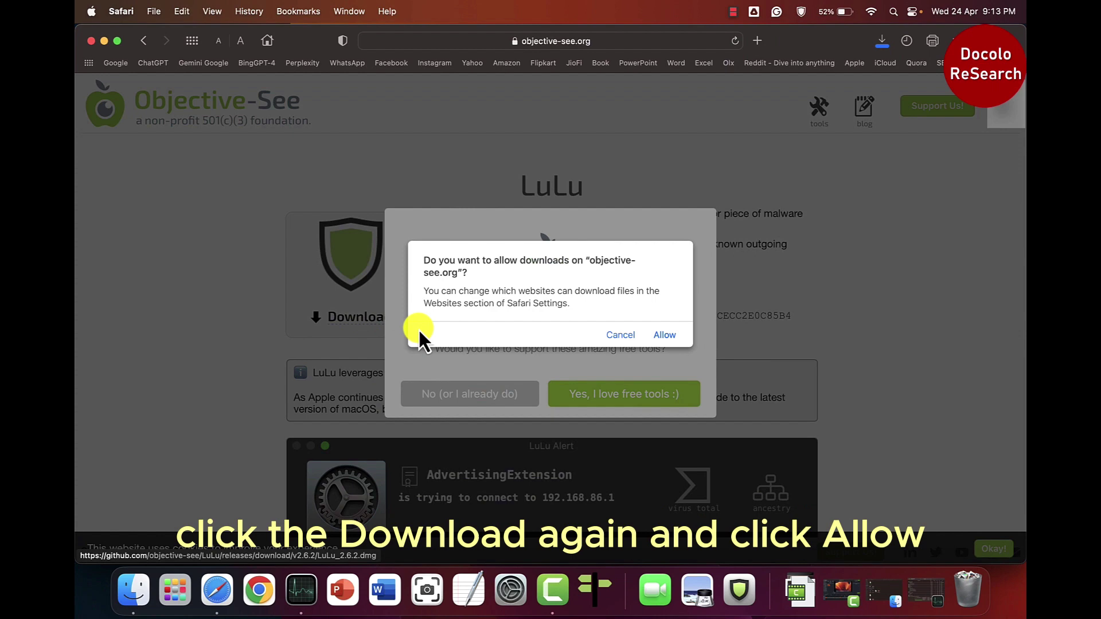
{"action": "left_click", "coordinate": [664, 334]}
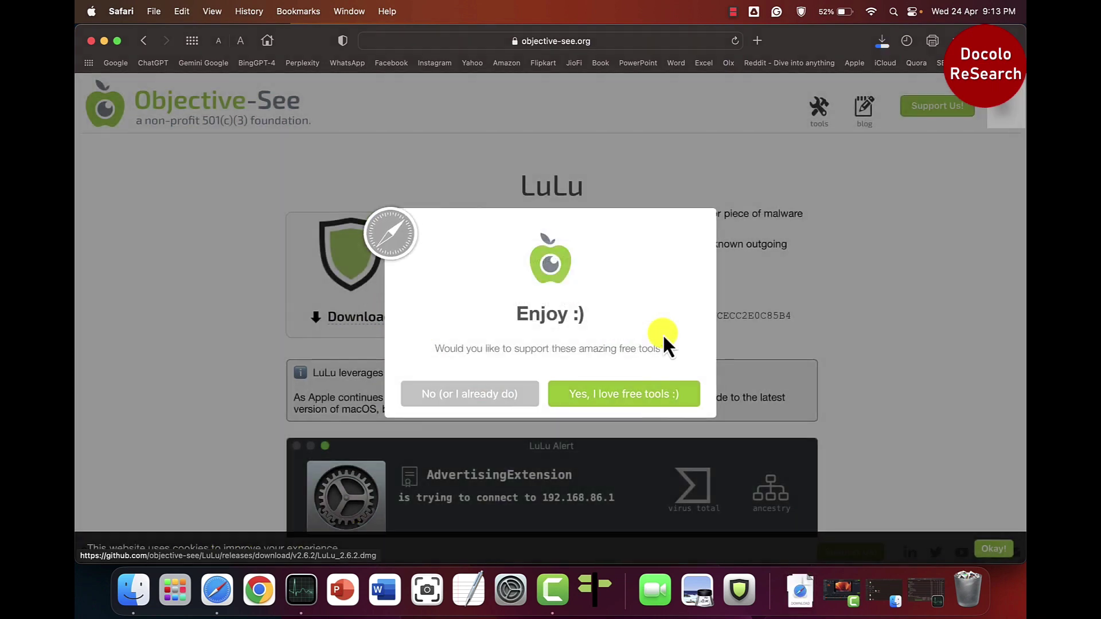
{"action": "left_click", "coordinate": [480, 400]}
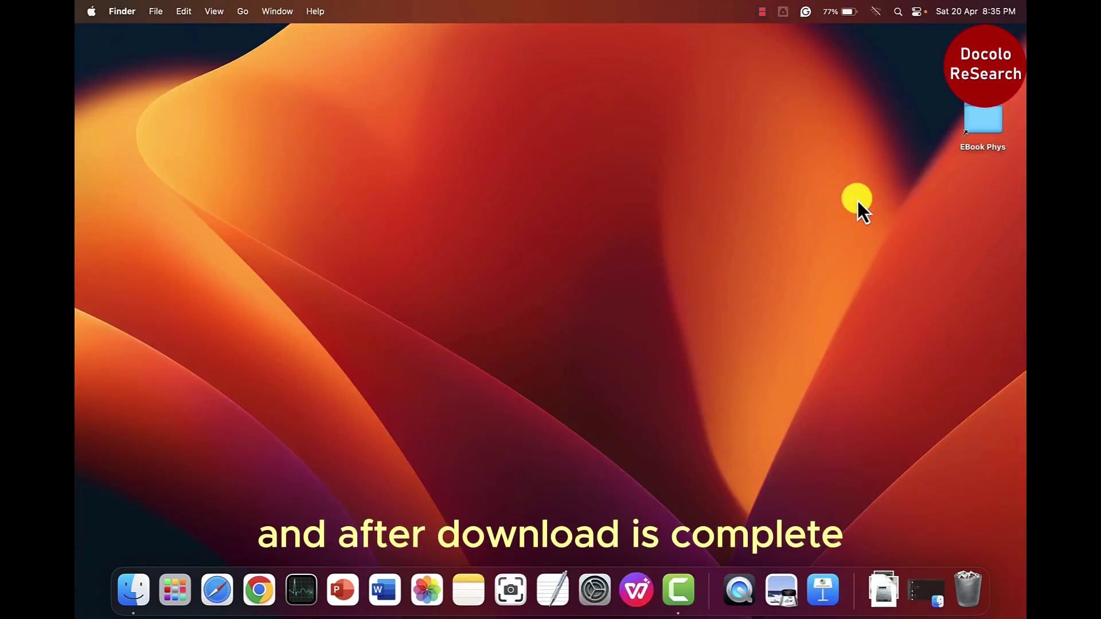
Open LuLu_2.6.2.dmg from Downloads, copy LuLu into Applications, then close the Finder windows
{"action": "left_click", "coordinate": [921, 591]}
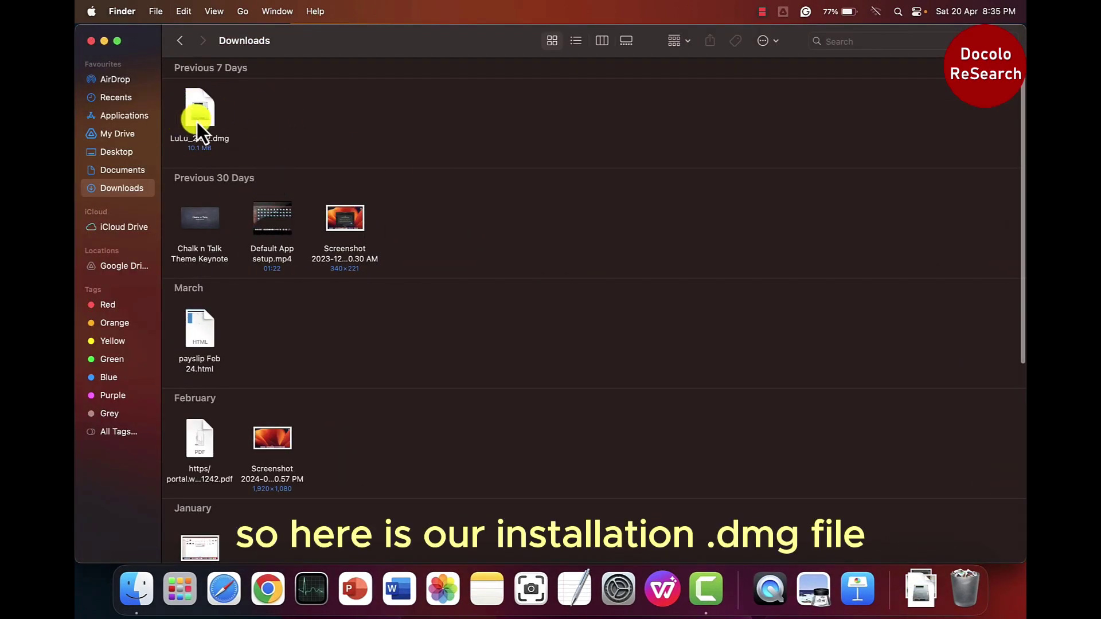
{"action": "double_click", "coordinate": [197, 121]}
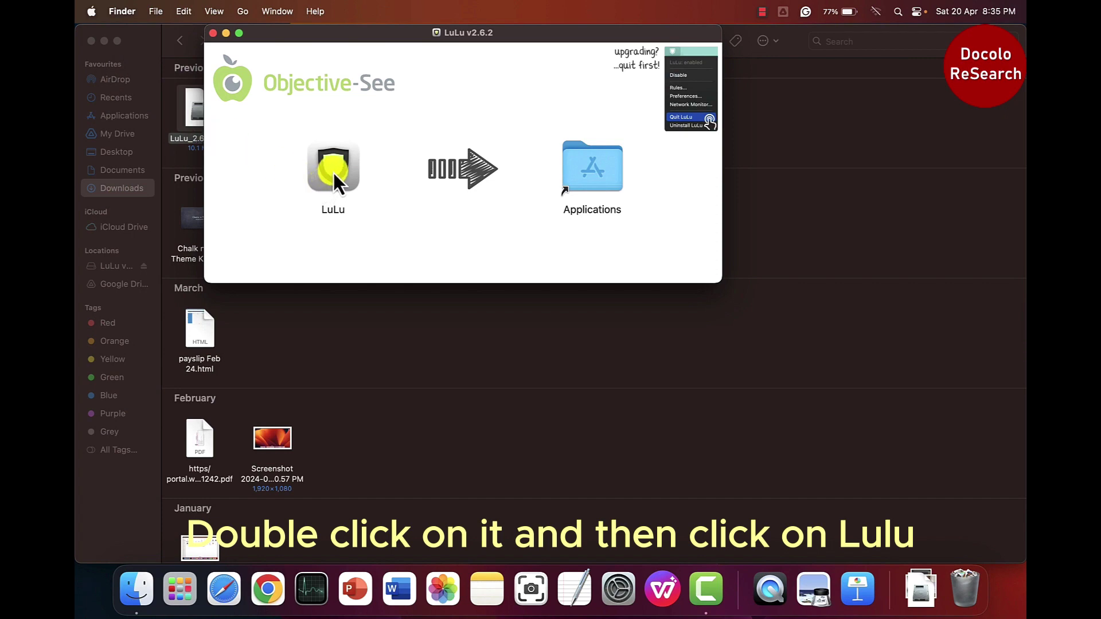
{"action": "left_click_drag", "start_coordinate": [333, 171], "coordinate": [587, 177]}
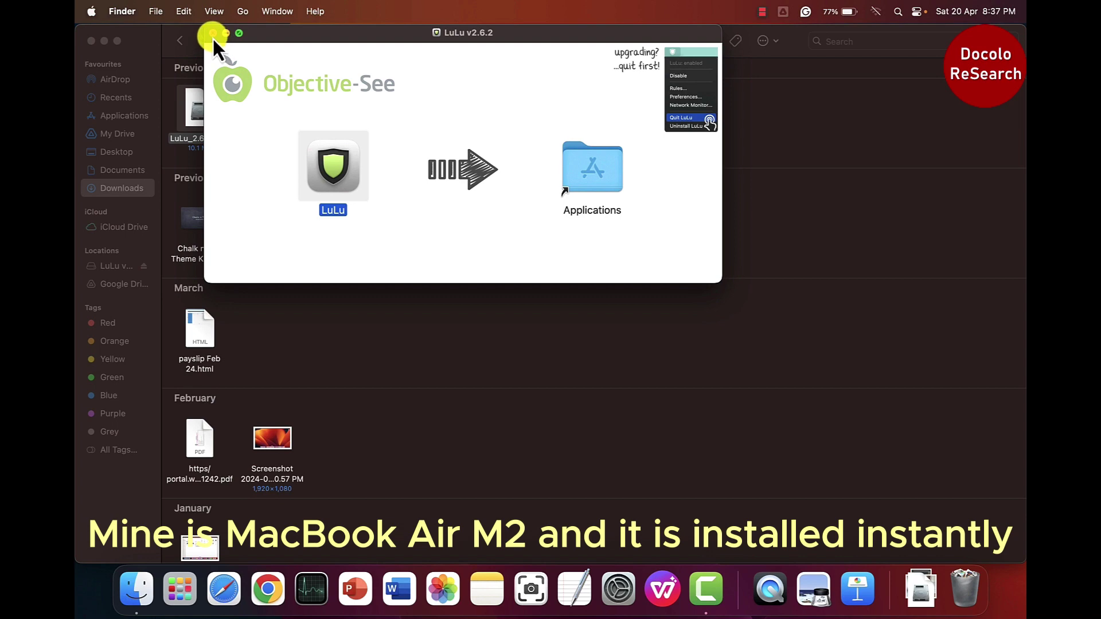
{"action": "left_click", "coordinate": [213, 33]}
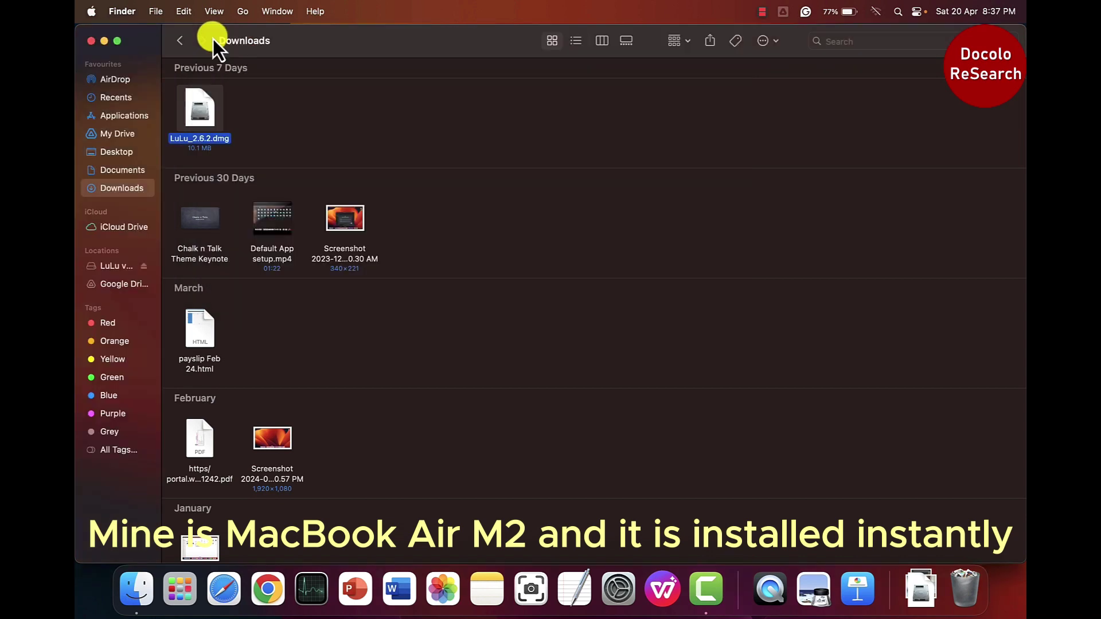
{"action": "left_click", "coordinate": [104, 41]}
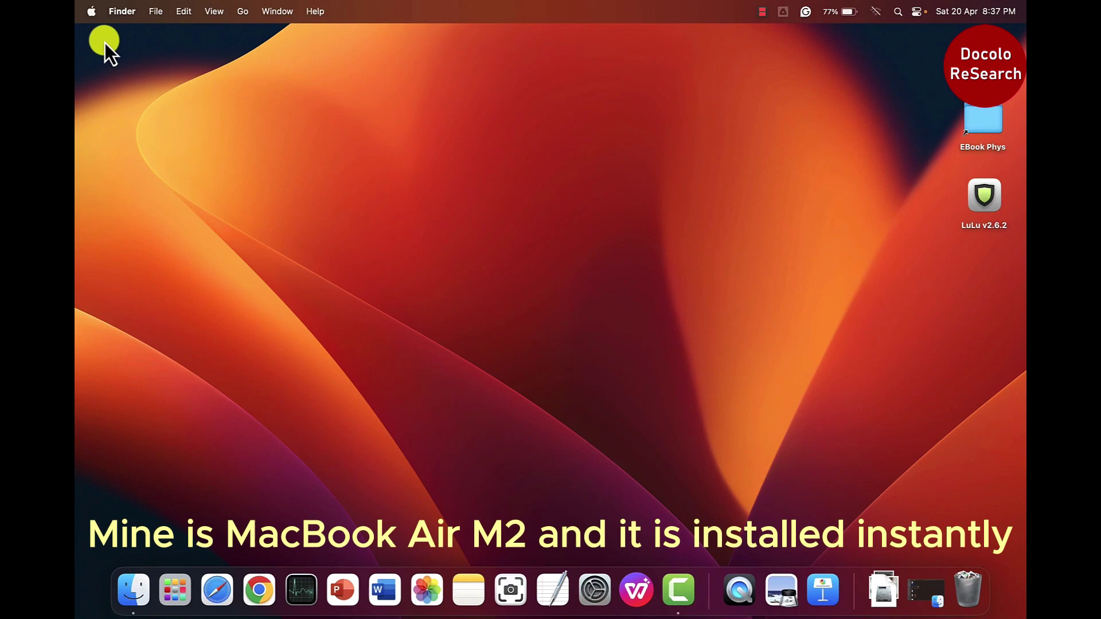
Launch LuLu from the second page of Launchpad
{"action": "left_click", "coordinate": [184, 593]}
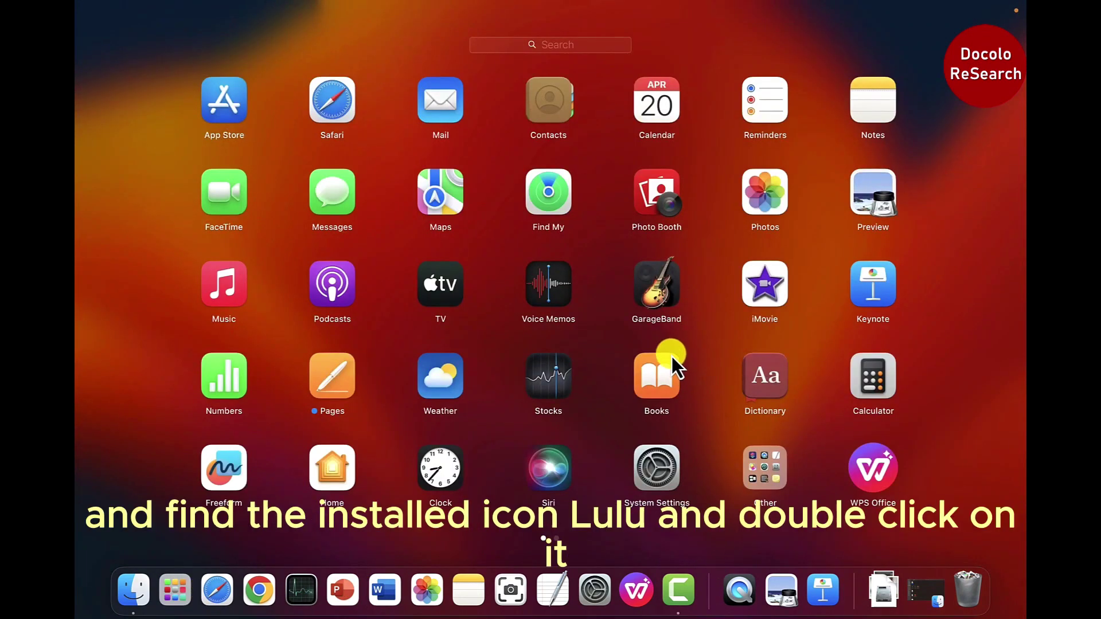
{"action": "scroll", "coordinate": [620, 339], "scroll_direction": "right", "scroll_amount": 3}
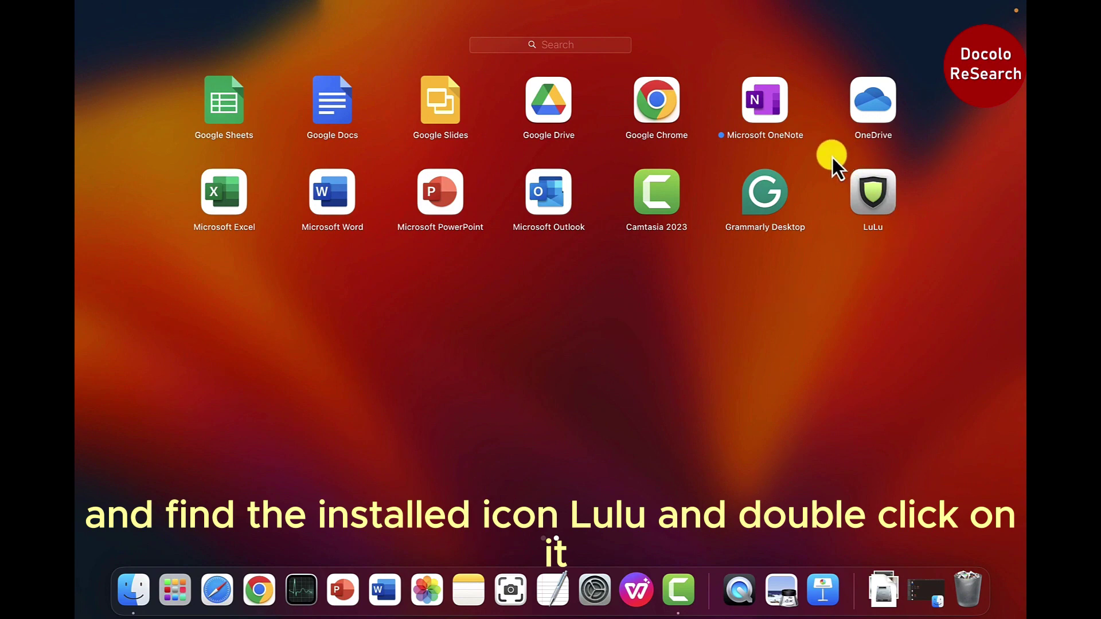
{"action": "double_click", "coordinate": [876, 197]}
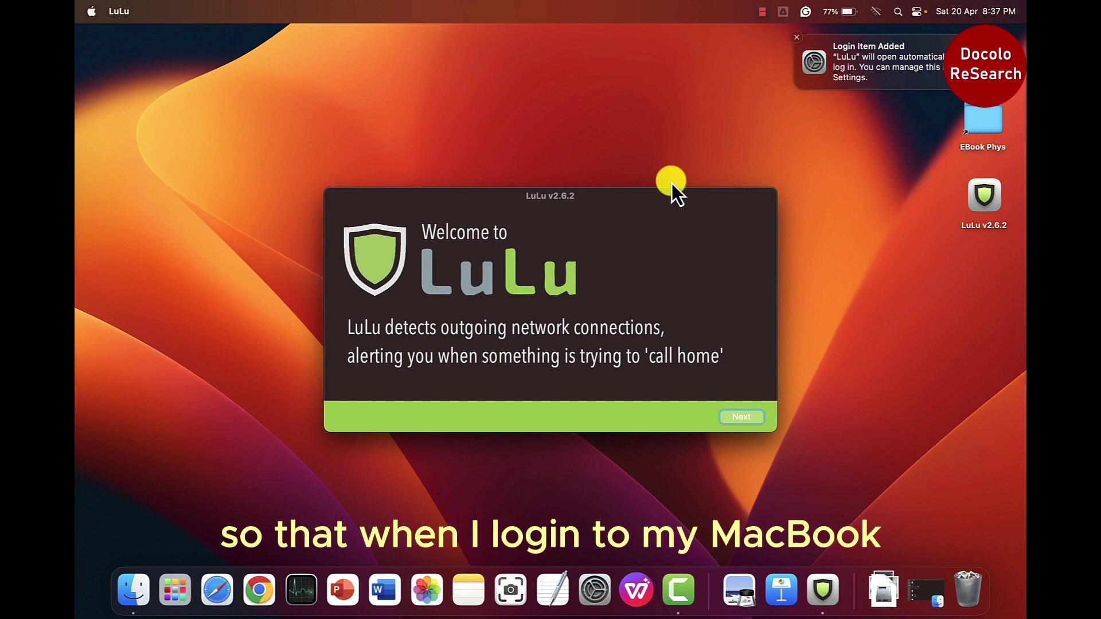
Continue past LuLu's welcome screen to Privacy & Security settings
{"action": "left_click", "coordinate": [740, 417]}
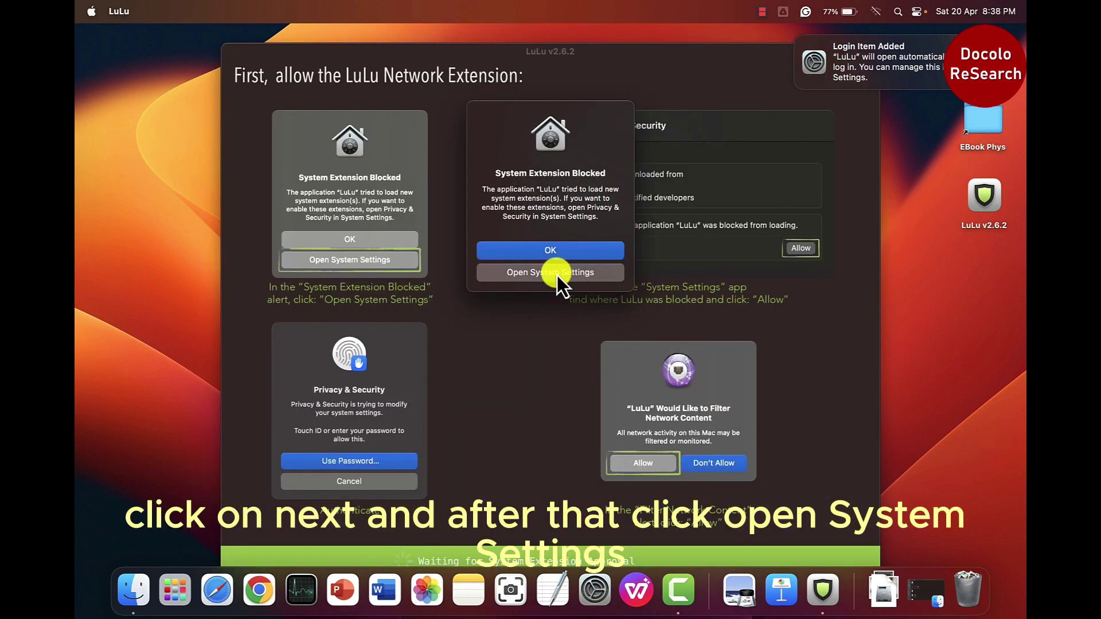
{"action": "left_click", "coordinate": [557, 274]}
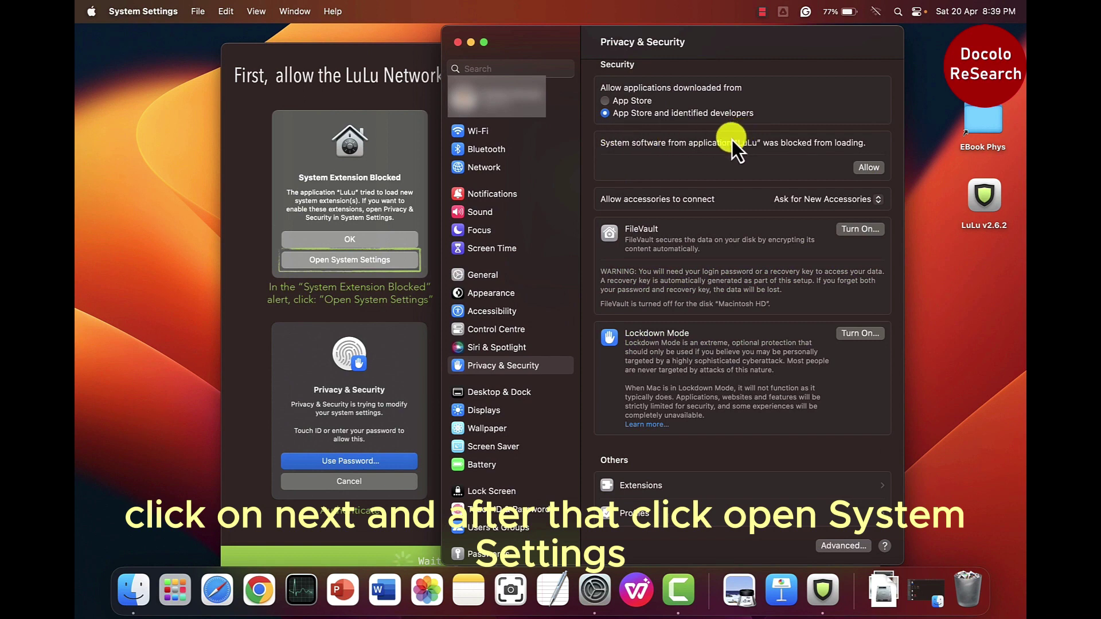
Allow LuLu's blocked system software in Privacy & Security
{"action": "left_click", "coordinate": [865, 168]}
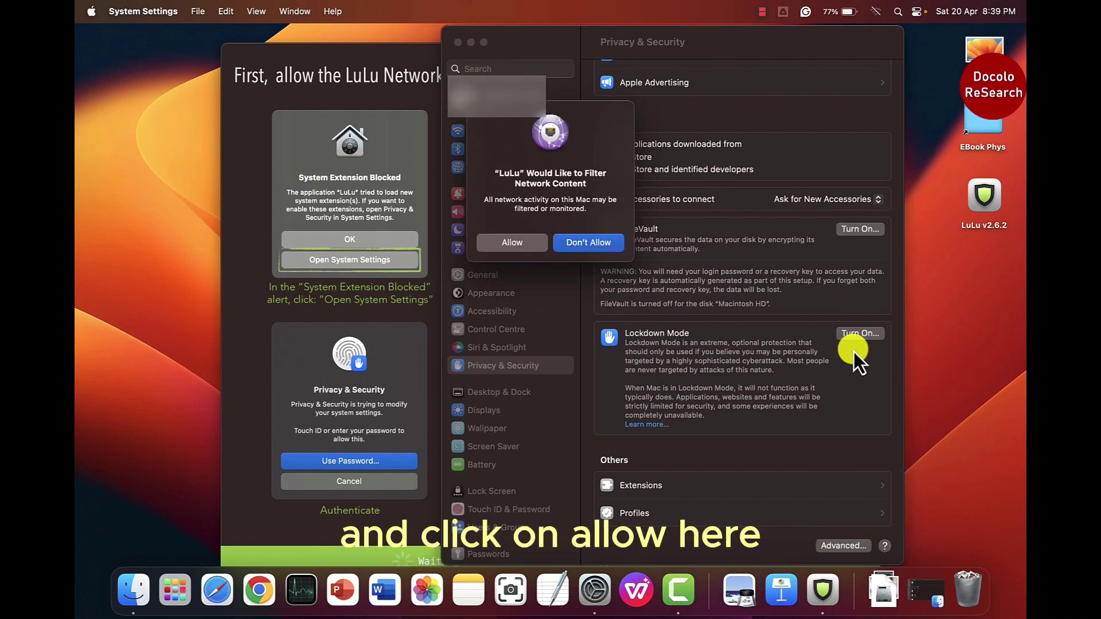
Allow LuLu's network filter, permit only Apple programs, and decline the support offer
{"action": "left_click", "coordinate": [514, 245]}
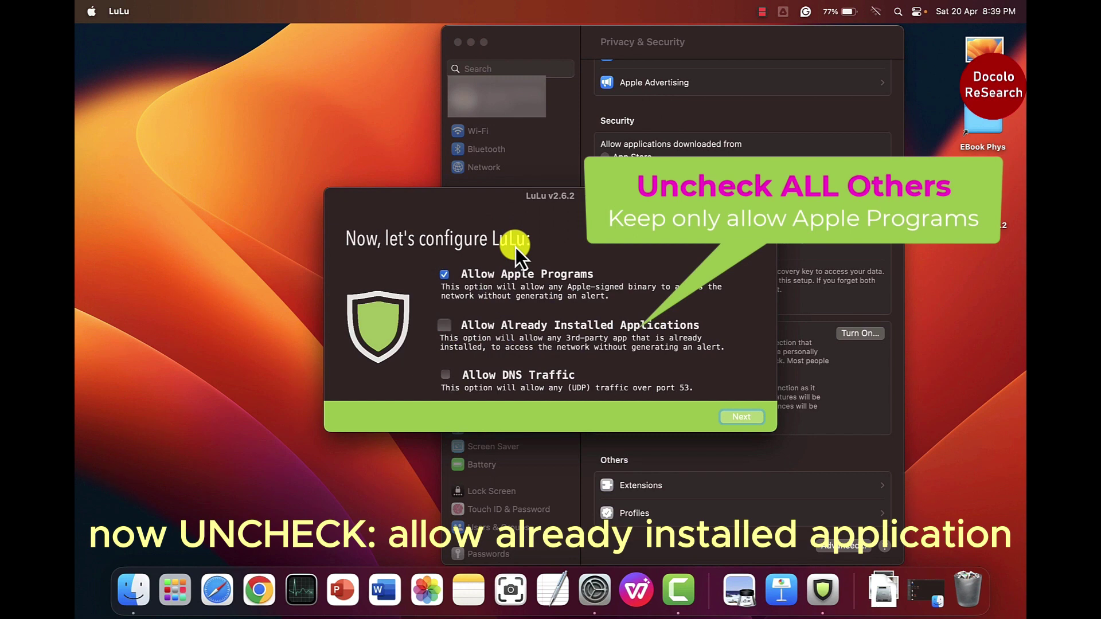
{"action": "left_click", "coordinate": [734, 417]}
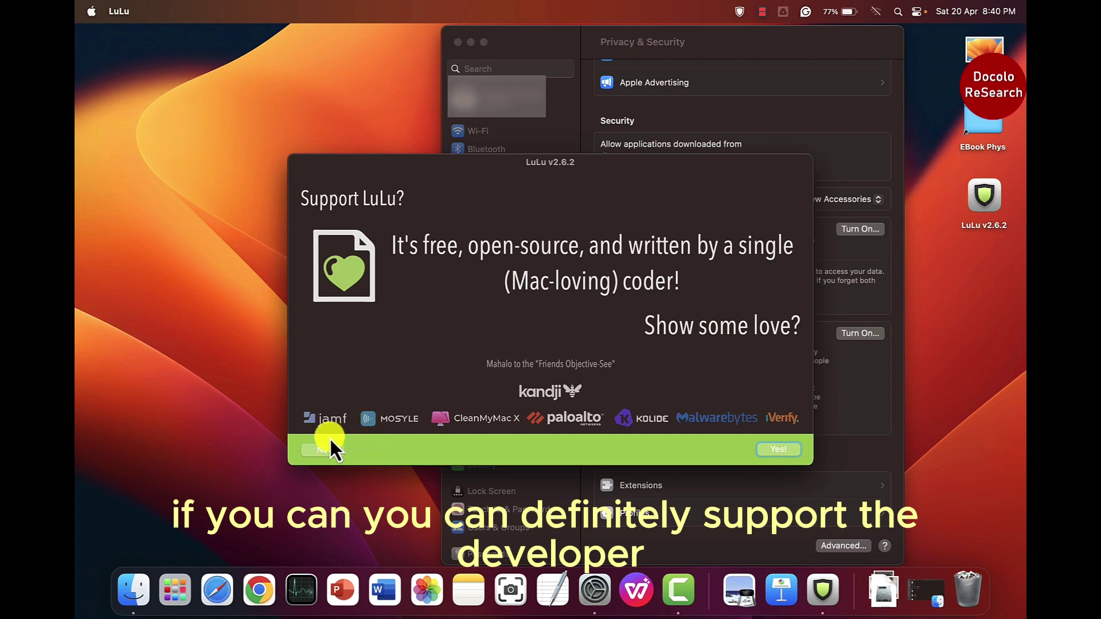
{"action": "left_click", "coordinate": [319, 451]}
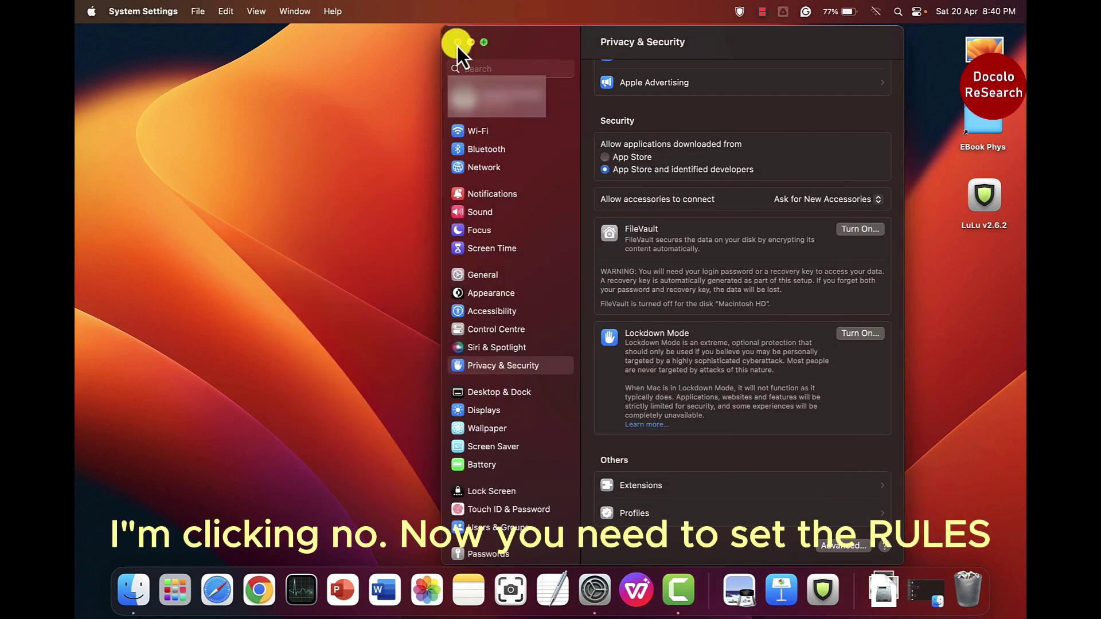
Dismiss the support prompt and open LuLu's Rules window showing only User rules
{"action": "left_click", "coordinate": [458, 43]}
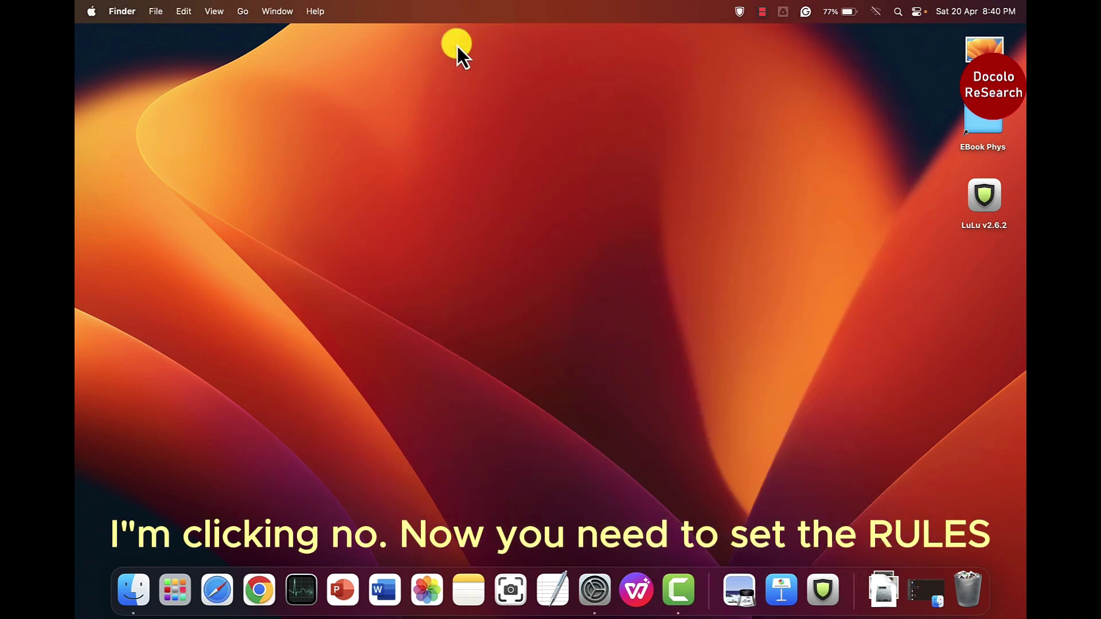
{"action": "left_click", "coordinate": [740, 11]}
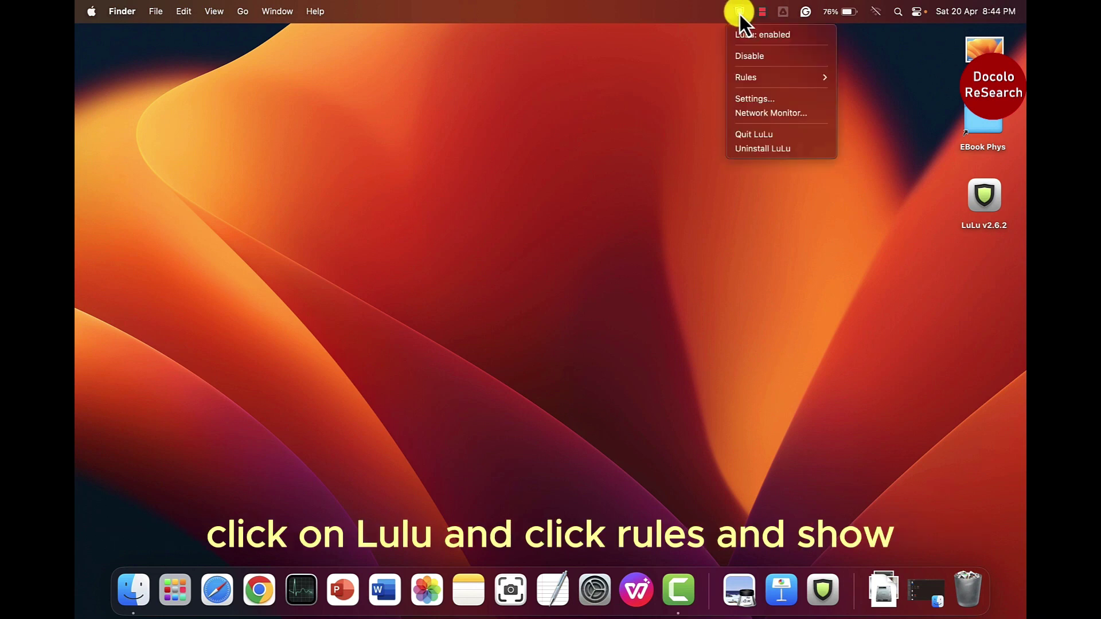
{"action": "mouse_move", "coordinate": [755, 73]}
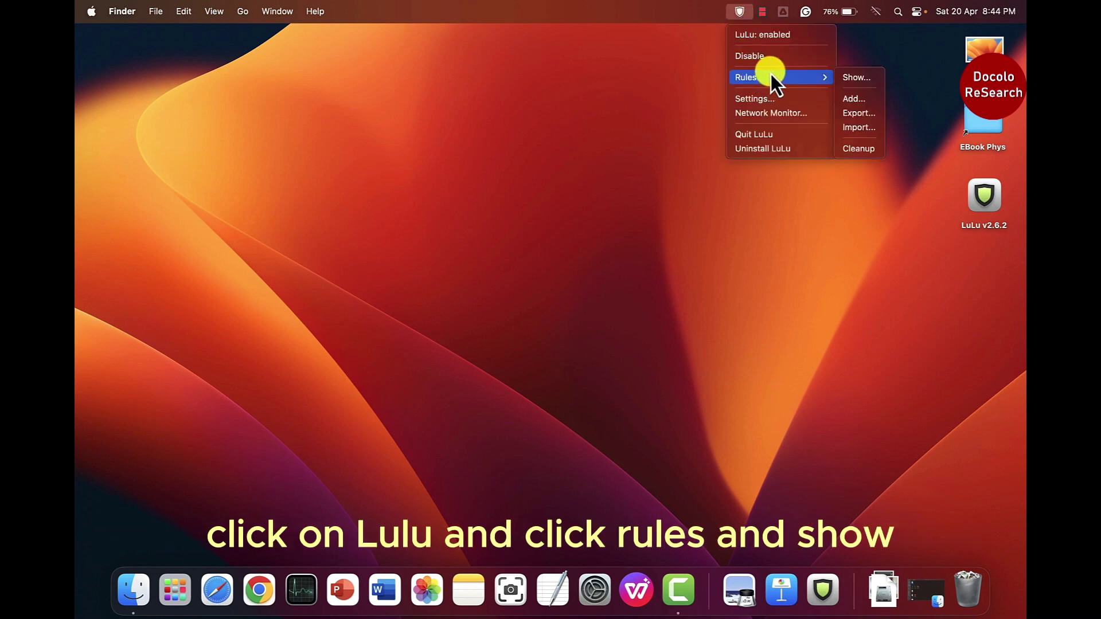
{"action": "left_click", "coordinate": [876, 82]}
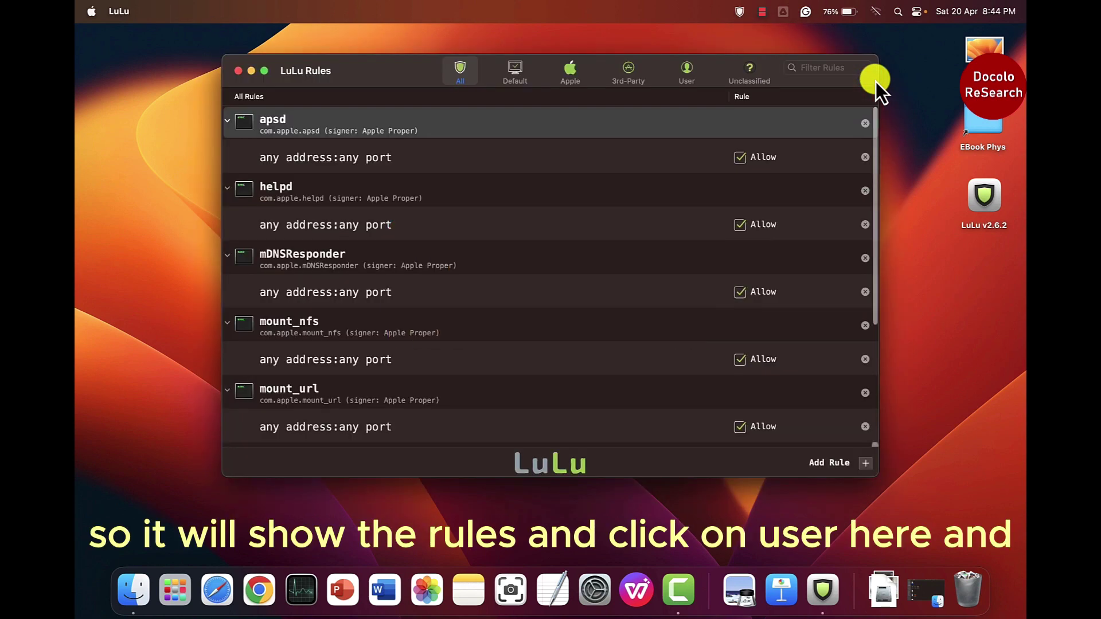
{"action": "left_click", "coordinate": [690, 80]}
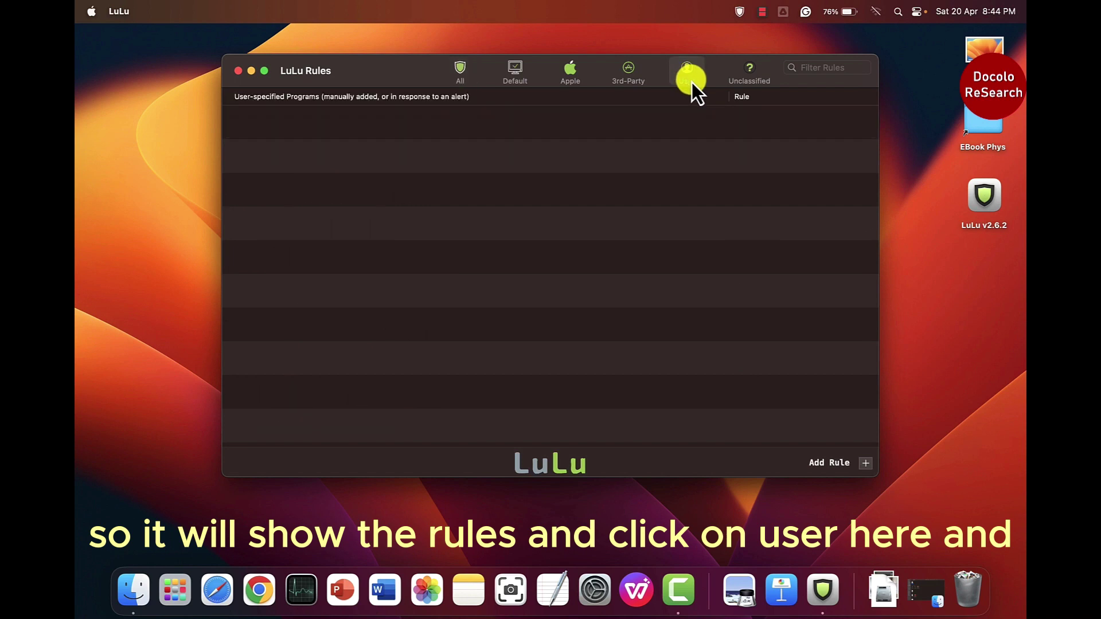
Add a Block rule for WPS Office on any address and port, then minimize the Rules window
{"action": "left_click", "coordinate": [865, 463]}
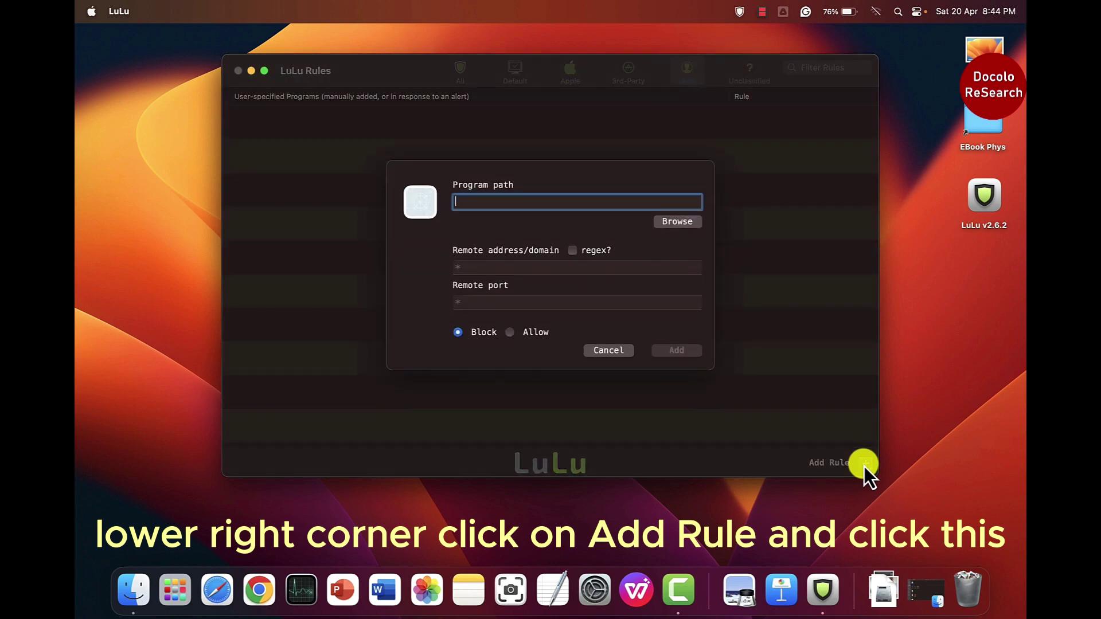
{"action": "left_click", "coordinate": [682, 226]}
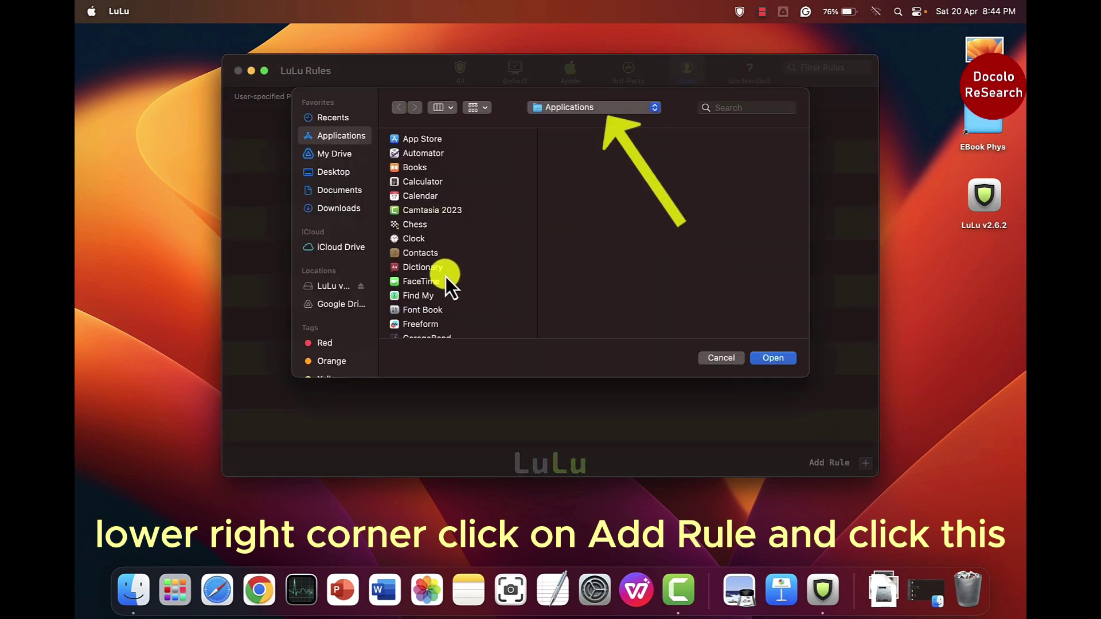
{"action": "scroll", "coordinate": [429, 285], "scroll_direction": "down", "scroll_amount": 8}
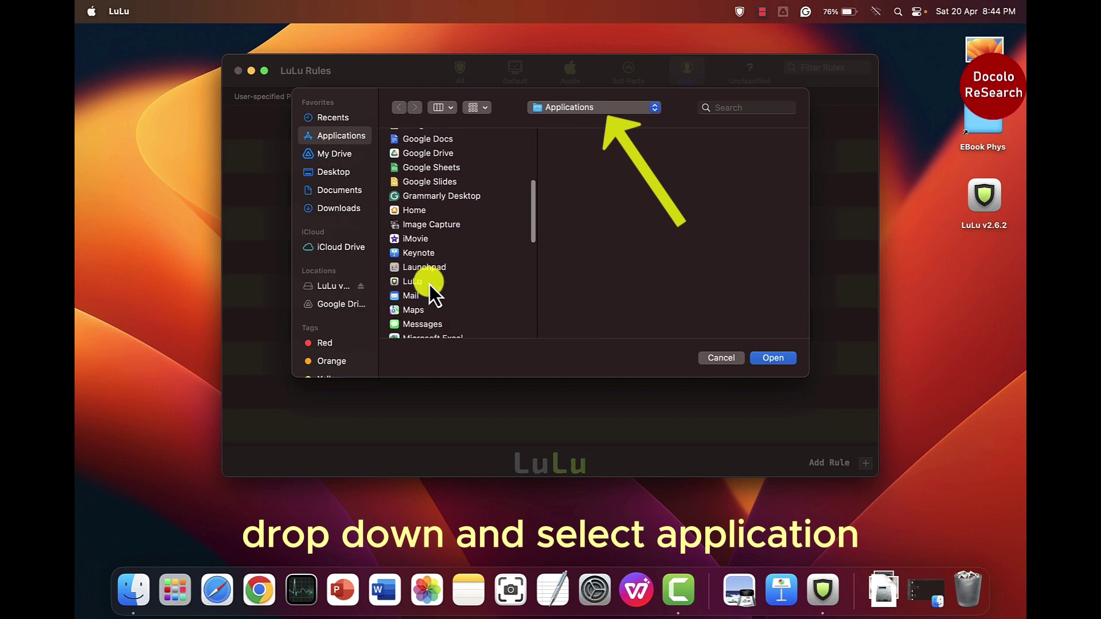
{"action": "scroll", "coordinate": [429, 285], "scroll_direction": "down", "scroll_amount": 10}
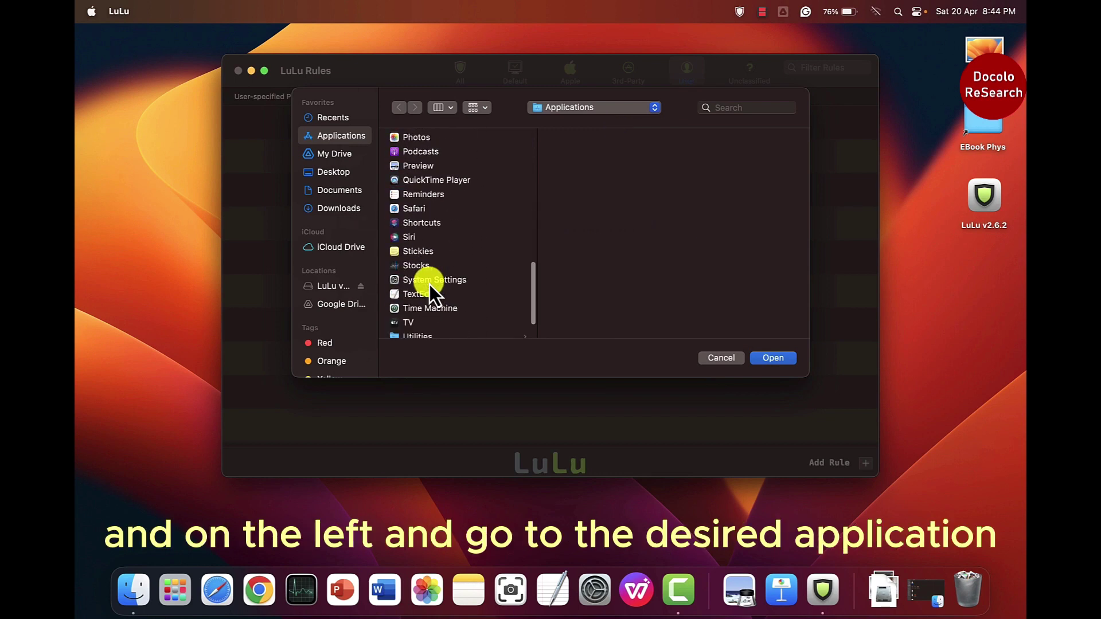
{"action": "scroll", "coordinate": [429, 285], "scroll_direction": "down", "scroll_amount": 3}
{"action": "left_click", "coordinate": [439, 324]}
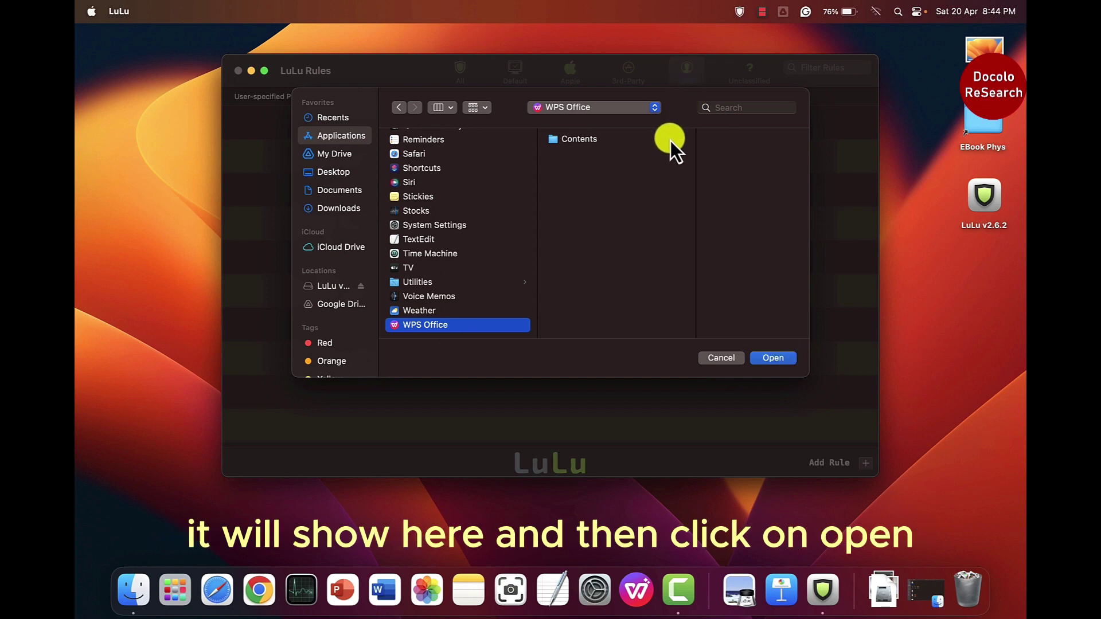
{"action": "left_click", "coordinate": [767, 359]}
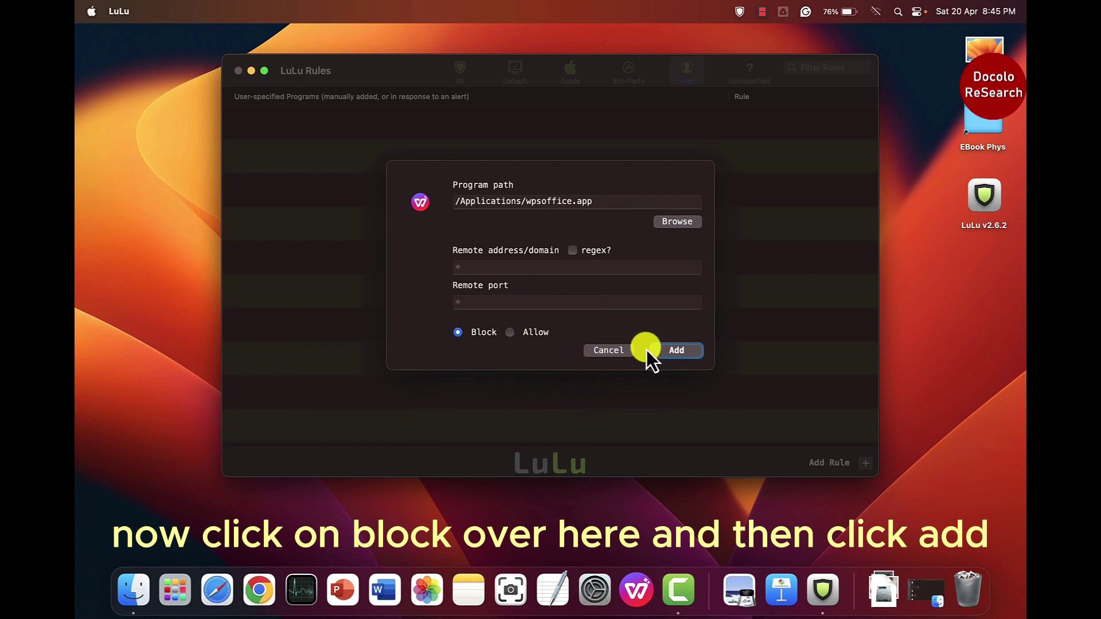
{"action": "left_click", "coordinate": [680, 352]}
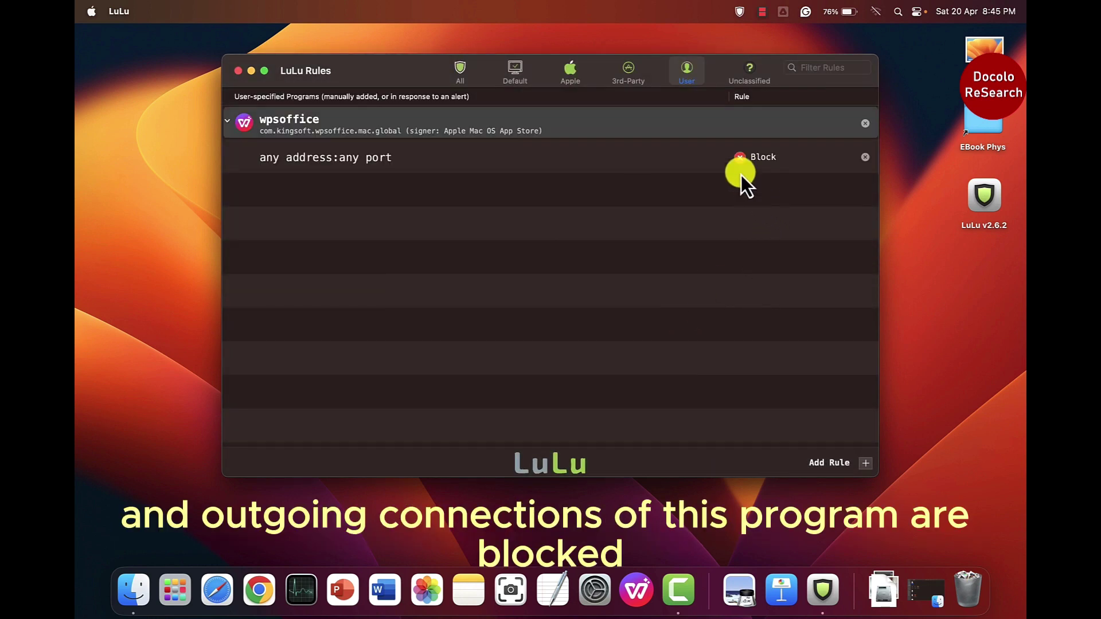
{"action": "left_click", "coordinate": [253, 75]}
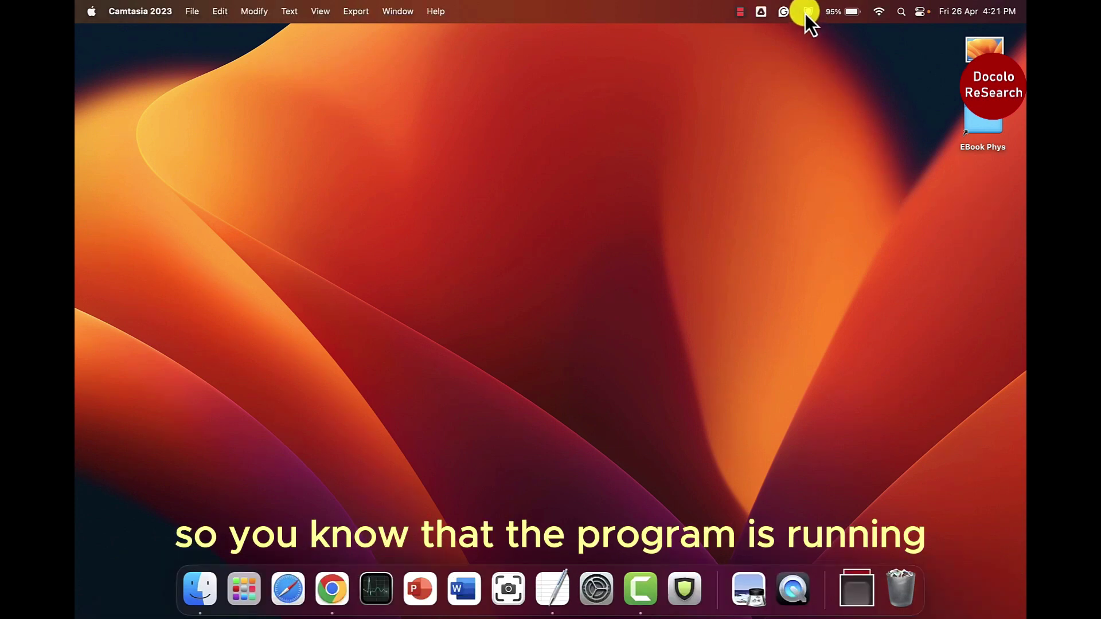
Tick Block Mode in LuLu's Settings, acknowledge the warning, view update options, and close
{"action": "left_click", "coordinate": [808, 13]}
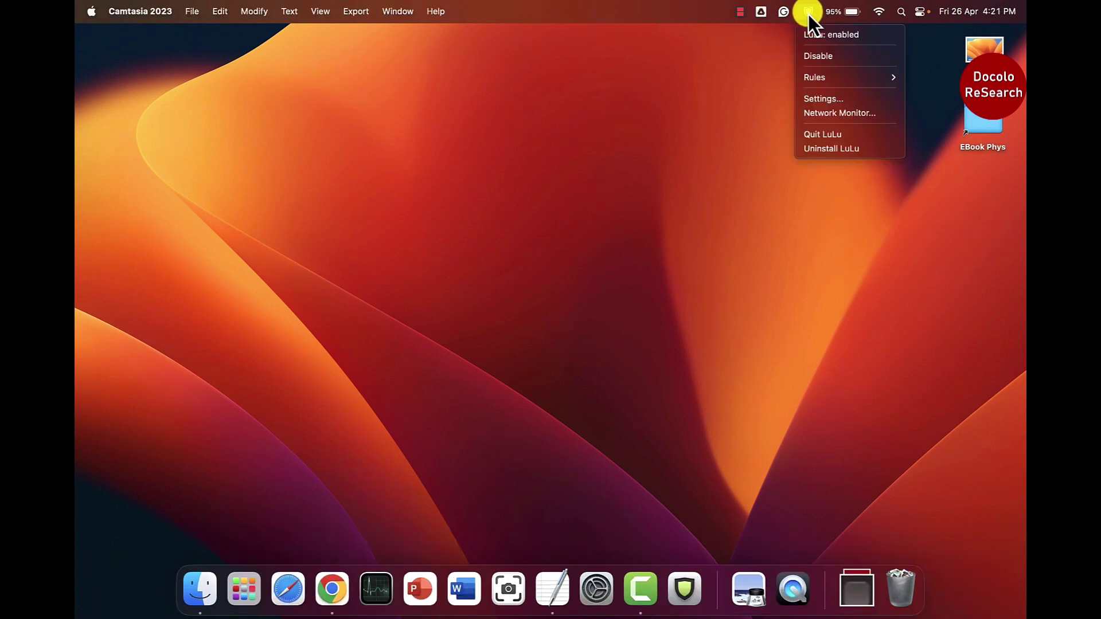
{"action": "left_click", "coordinate": [837, 98]}
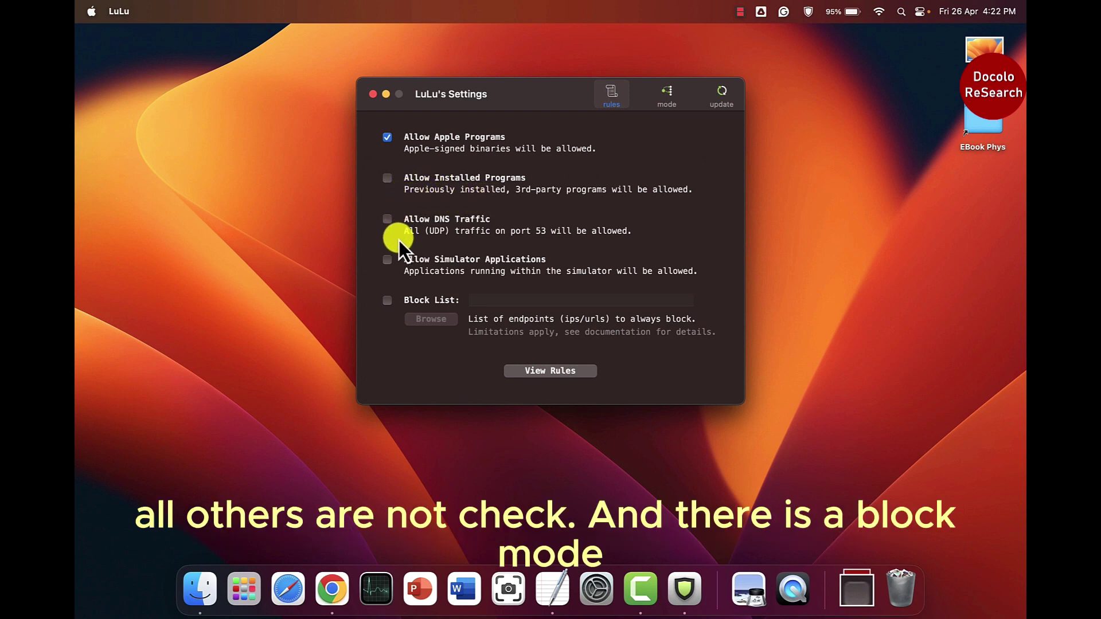
{"action": "left_click", "coordinate": [669, 95]}
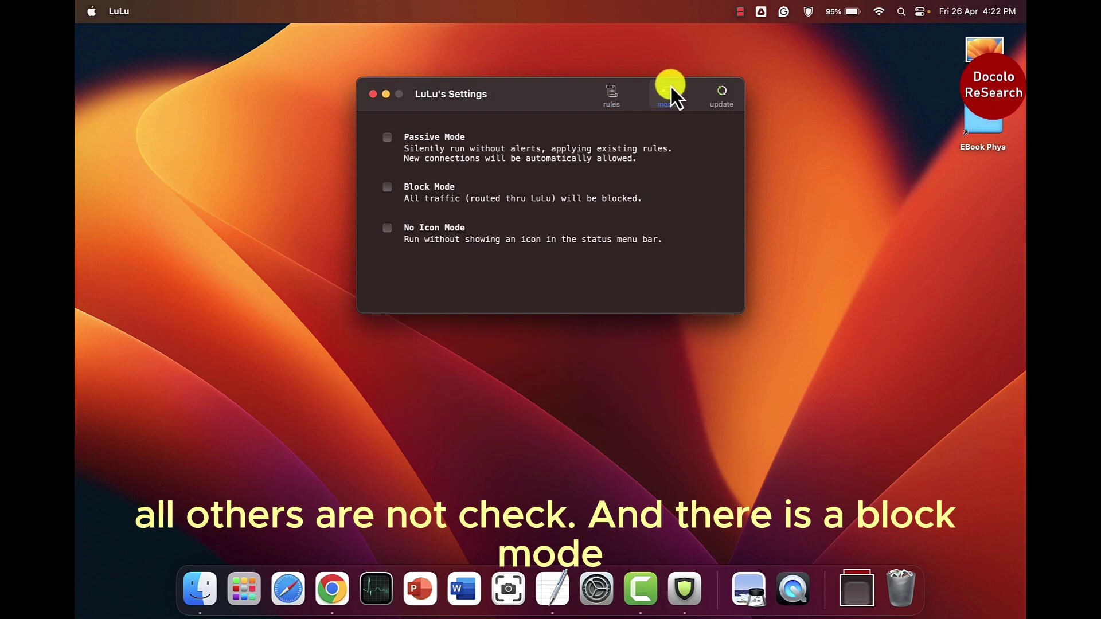
{"action": "left_click", "coordinate": [389, 191]}
{"action": "left_click", "coordinate": [529, 277]}
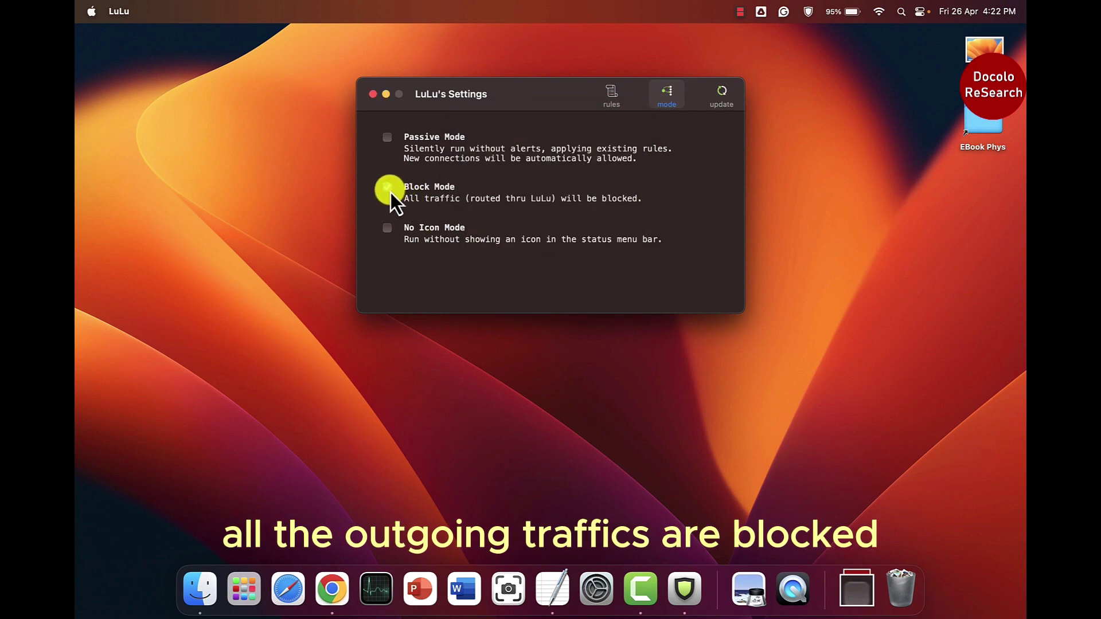
{"action": "left_click", "coordinate": [721, 105]}
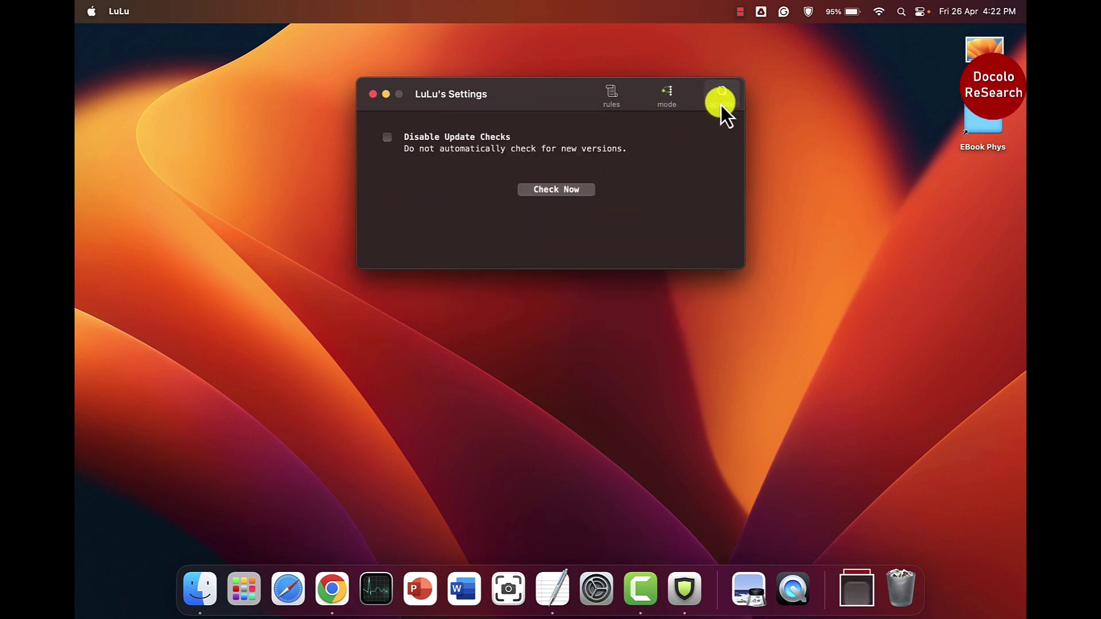
{"action": "left_click", "coordinate": [373, 94]}
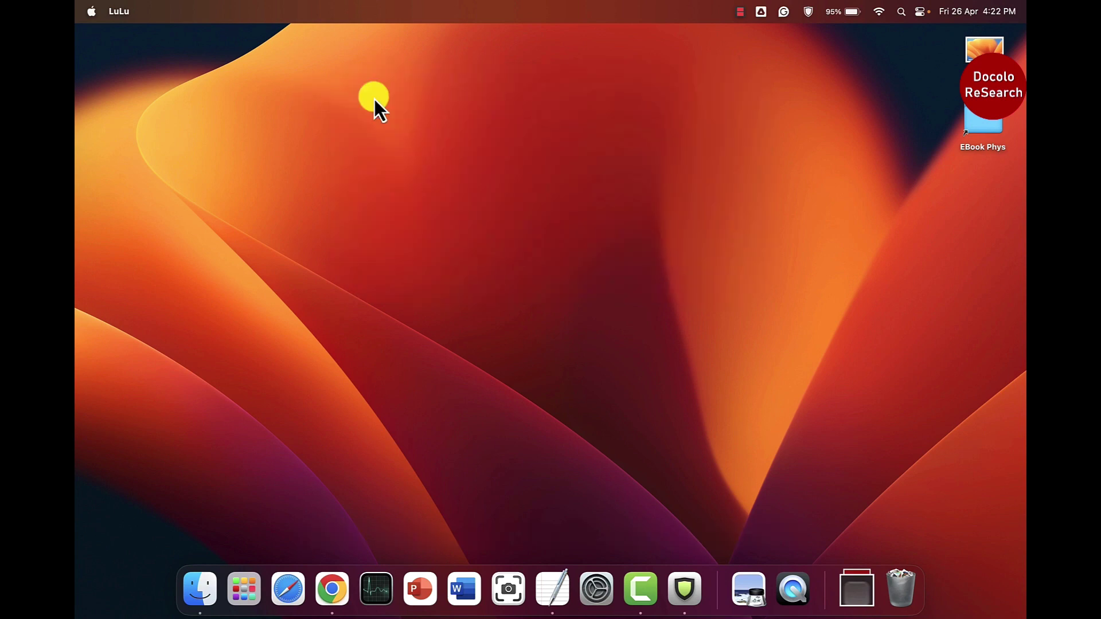
Launch Netiquette, LuLu's network monitor, from the LuLu menu-bar menu, then close its window
{"action": "left_click", "coordinate": [808, 12]}
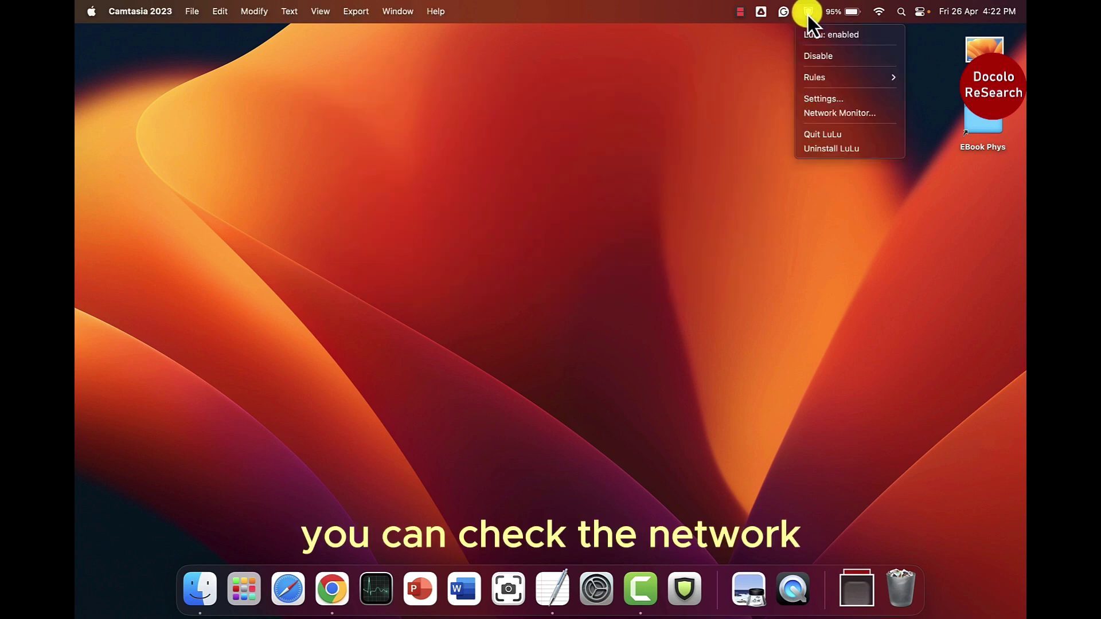
{"action": "left_click", "coordinate": [828, 113]}
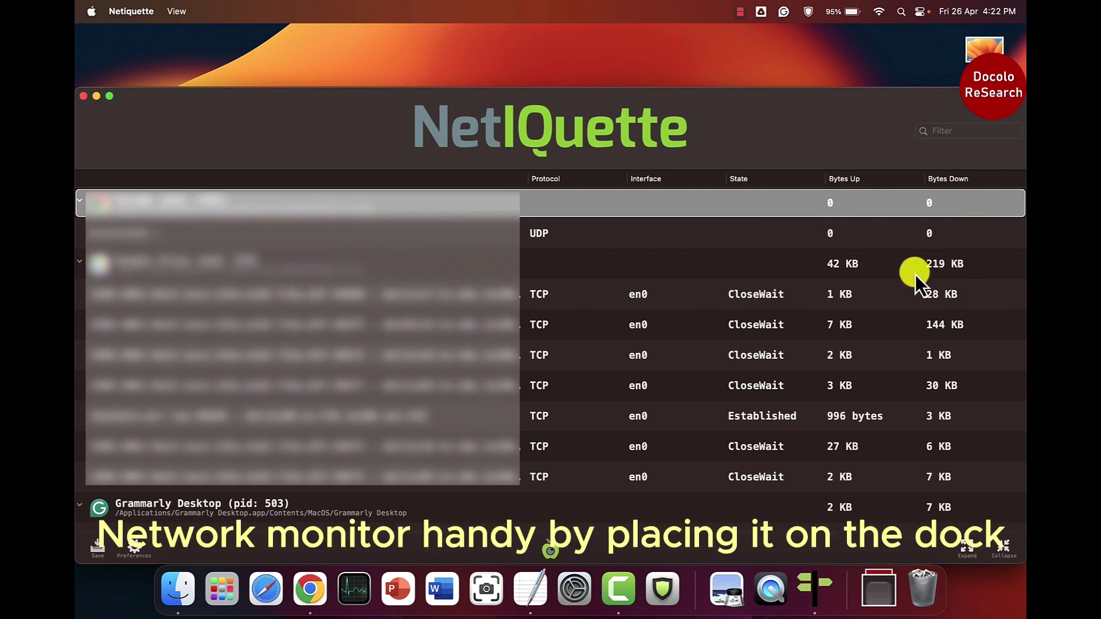
{"action": "left_click", "coordinate": [83, 96]}
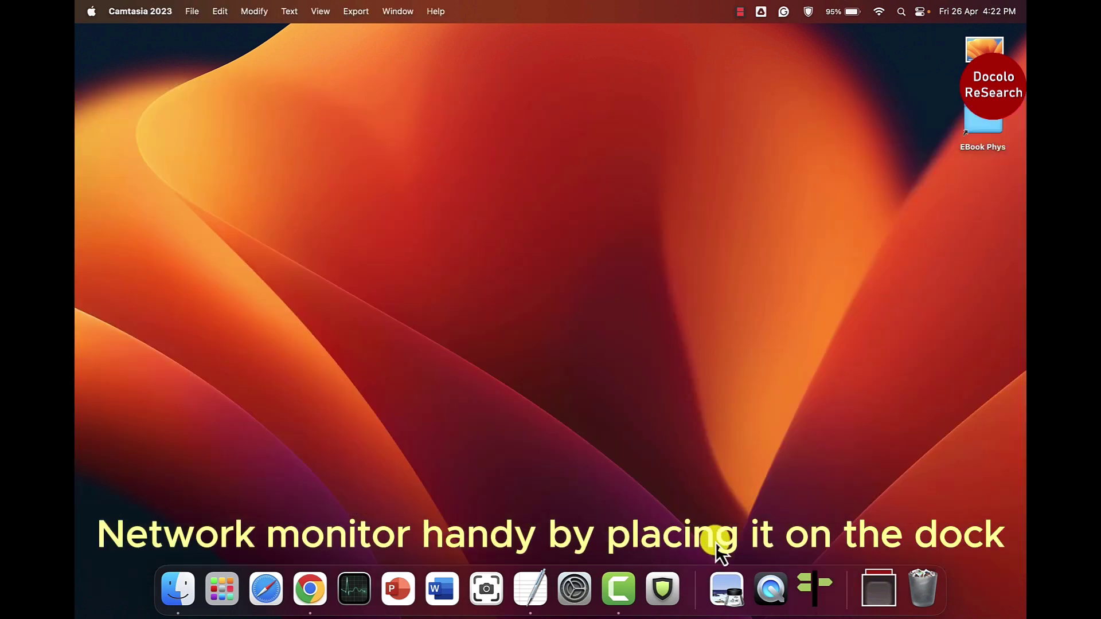
Set Netiquette's Dock icon to Options > Keep in Dock and relaunch it from the Dock
{"action": "right_click", "coordinate": [812, 585]}
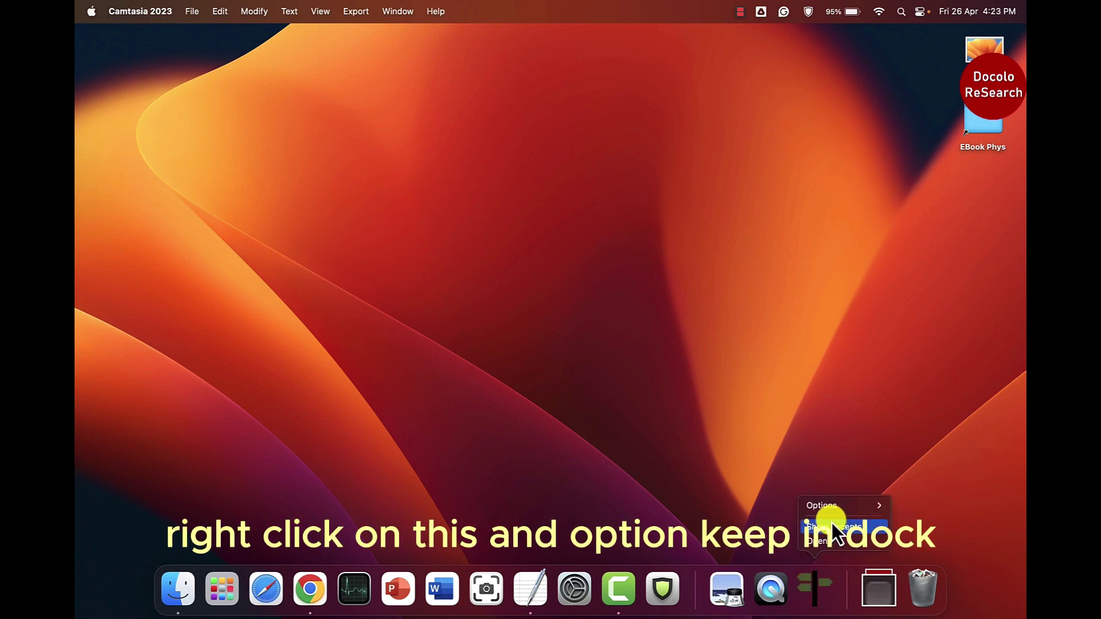
{"action": "mouse_move", "coordinate": [828, 508]}
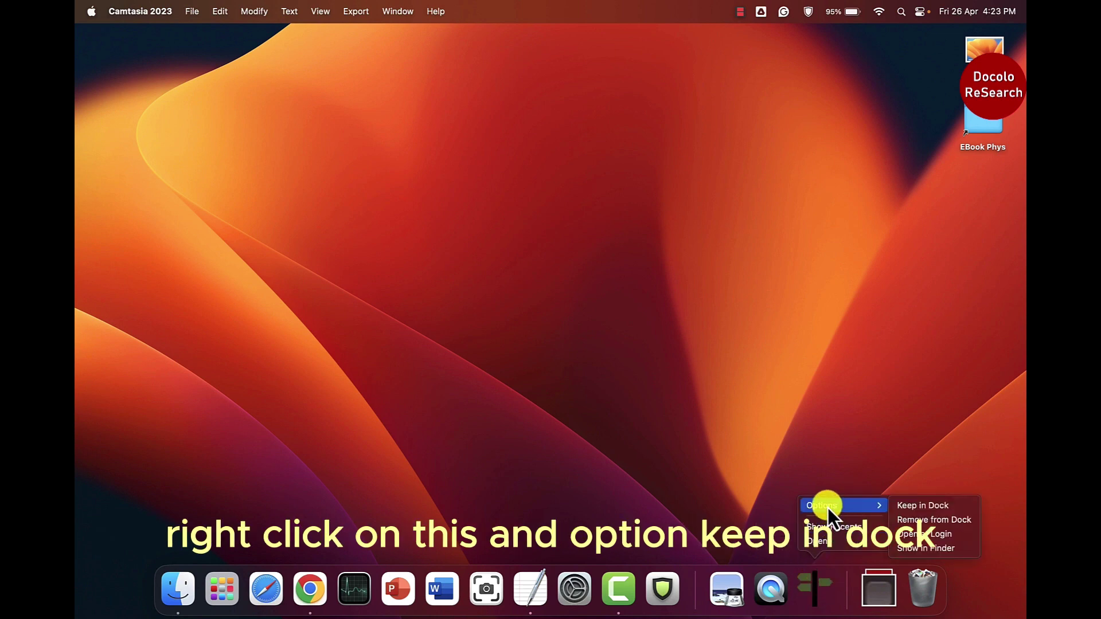
{"action": "left_click", "coordinate": [912, 508]}
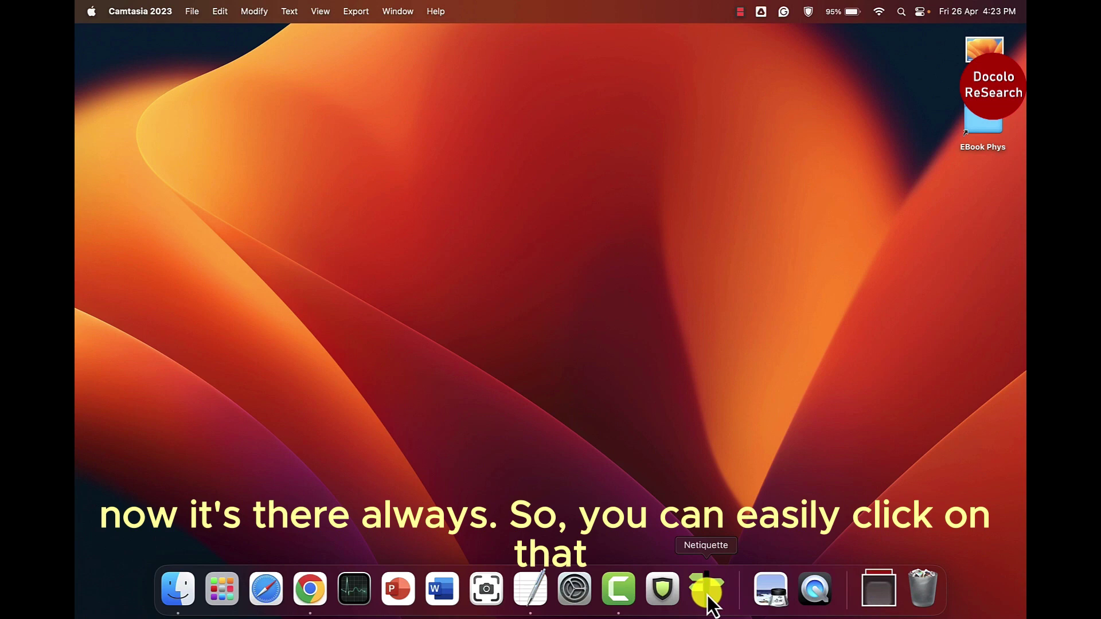
{"action": "left_click", "coordinate": [708, 594]}
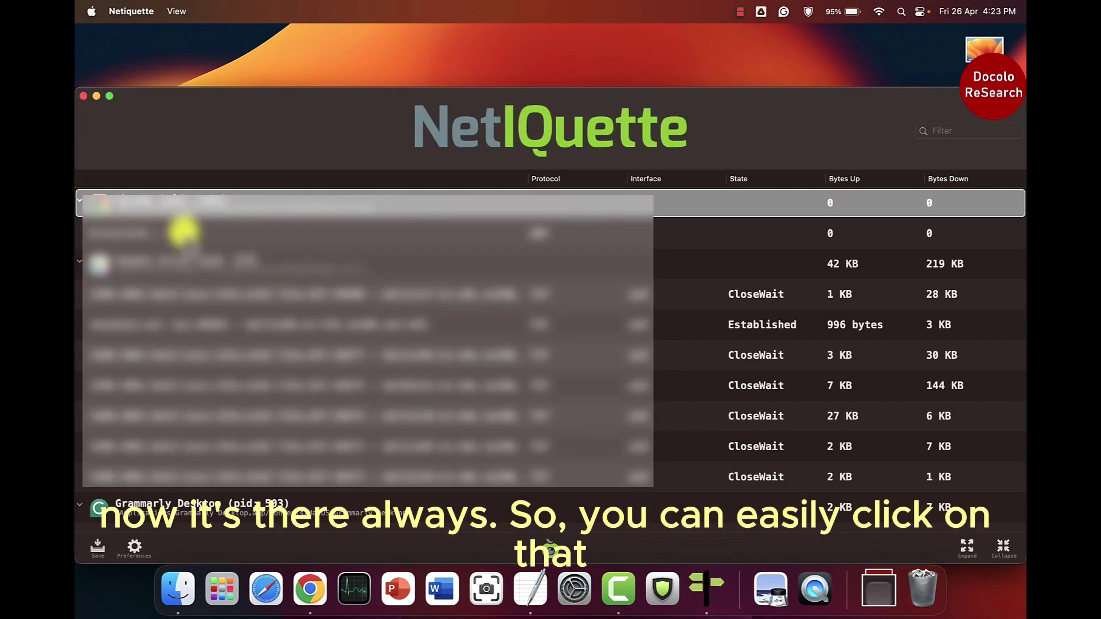
{"action": "left_click", "coordinate": [84, 97]}
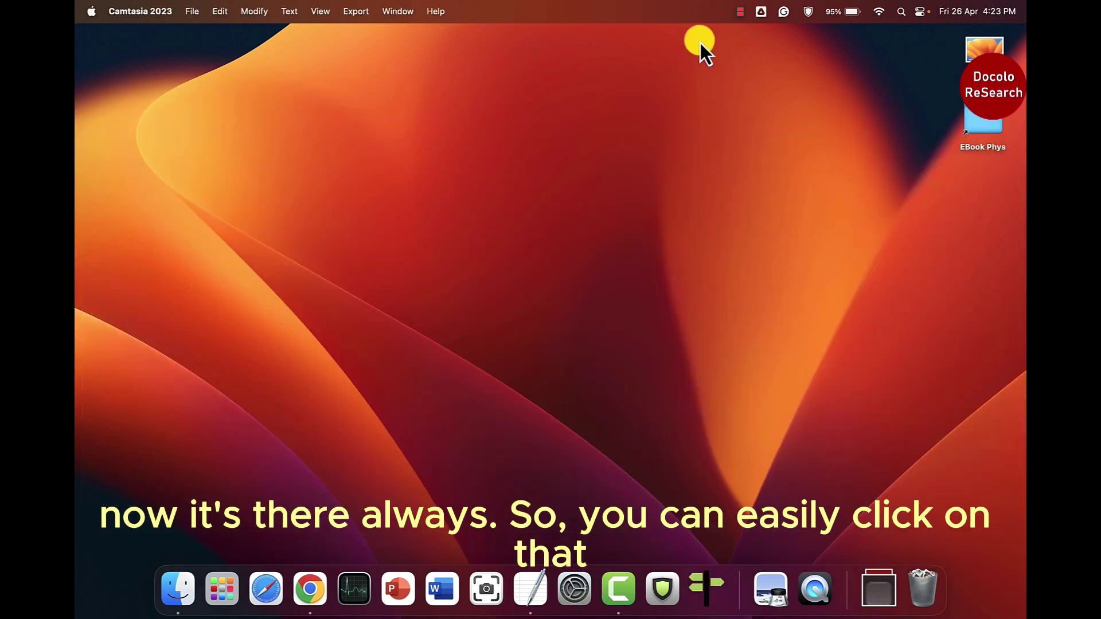